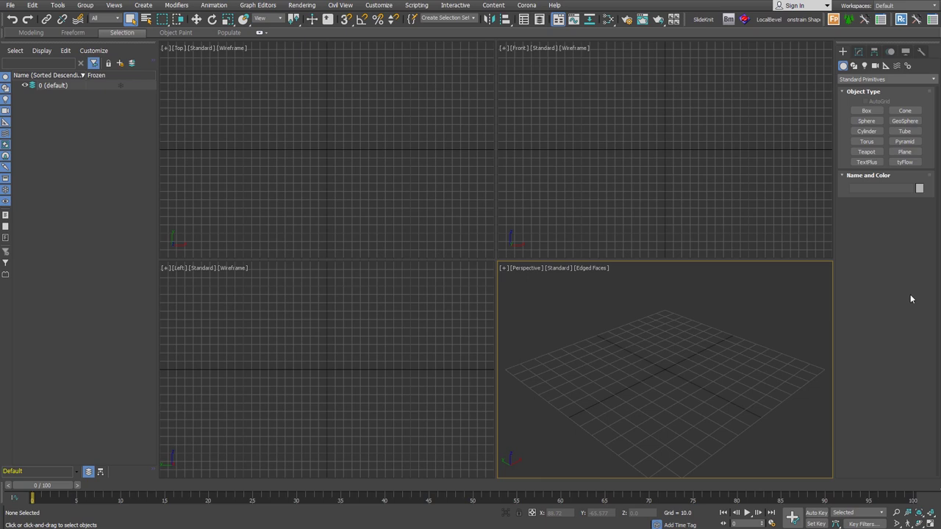
Step: Switch the Perspective viewport to a Top view and maximize it to fill the screen
{"action": "key", "text": "t"}
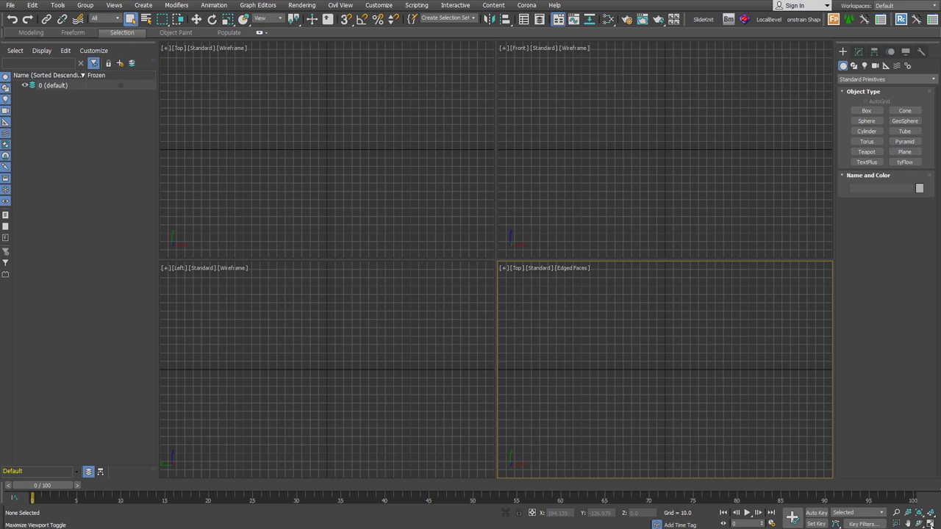
{"action": "key", "text": "alt+w"}
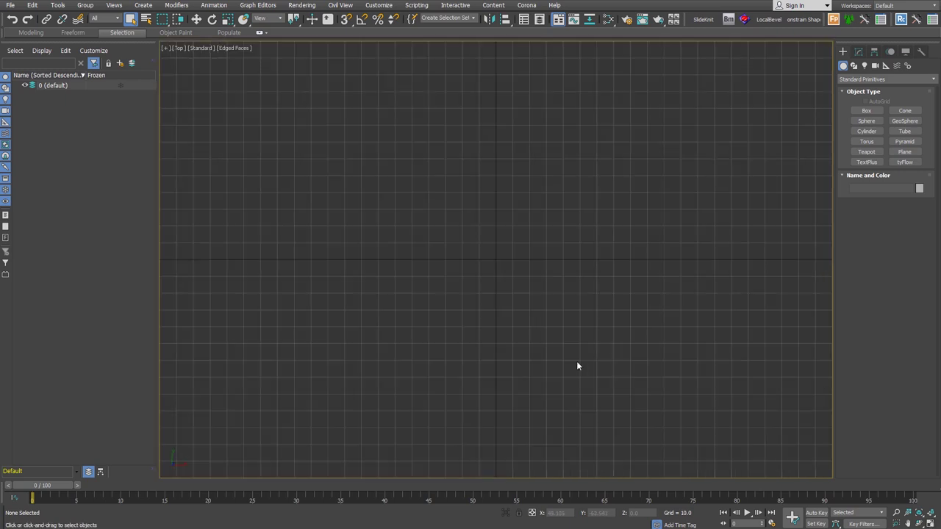
Step: Draw an NGon left of centre and reduce it to a 3-sided triangle
{"action": "left_click", "coordinate": [854, 65]}
{"action": "left_click", "coordinate": [867, 149]}
{"action": "left_click_drag", "start_coordinate": [341, 260], "coordinate": [384, 342]}
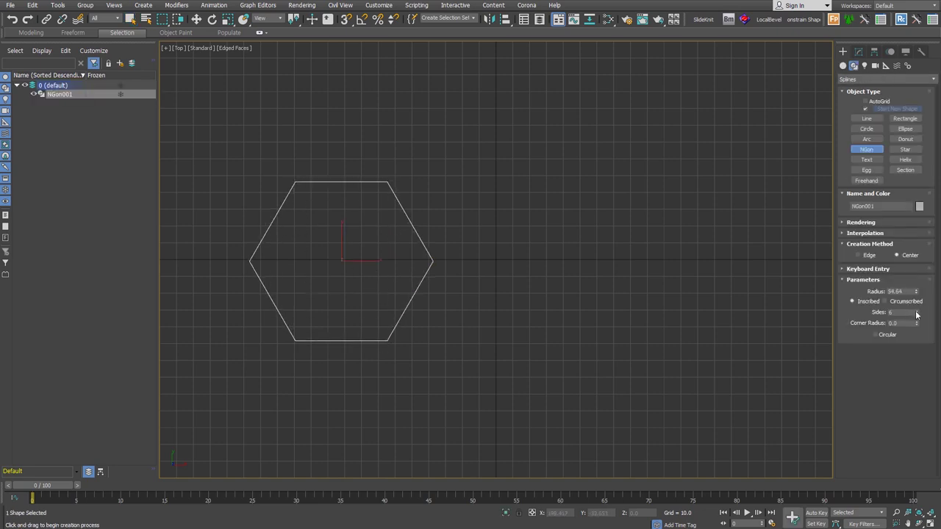
{"action": "left_click_drag", "start_coordinate": [916, 314], "coordinate": [916, 330]}
{"action": "right_click", "coordinate": [368, 256]}
Step: Shift-drag the triangle to the right to make two copies
{"action": "right_click", "coordinate": [373, 258]}
{"action": "left_click", "coordinate": [381, 266]}
{"action": "left_click_drag", "start_coordinate": [367, 260], "coordinate": [504, 261], "text": "shift"}
{"action": "left_click", "coordinate": [474, 307]}
Step: Set the middle copy to 4 sides and the right copy to 5 sides
{"action": "left_click", "coordinate": [662, 265]}
{"action": "left_click_drag", "start_coordinate": [920, 247], "coordinate": [920, 237]}
{"action": "left_click_drag", "start_coordinate": [693, 378], "coordinate": [328, 194]}
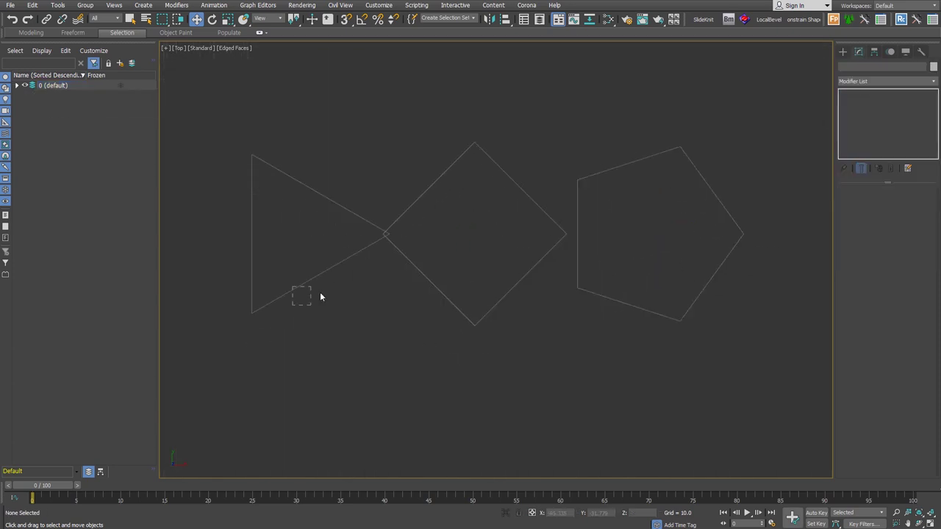
Step: Select all three shapes and convert them to Editable Poly
{"action": "key", "text": "z"}
{"action": "key", "text": "F3"}
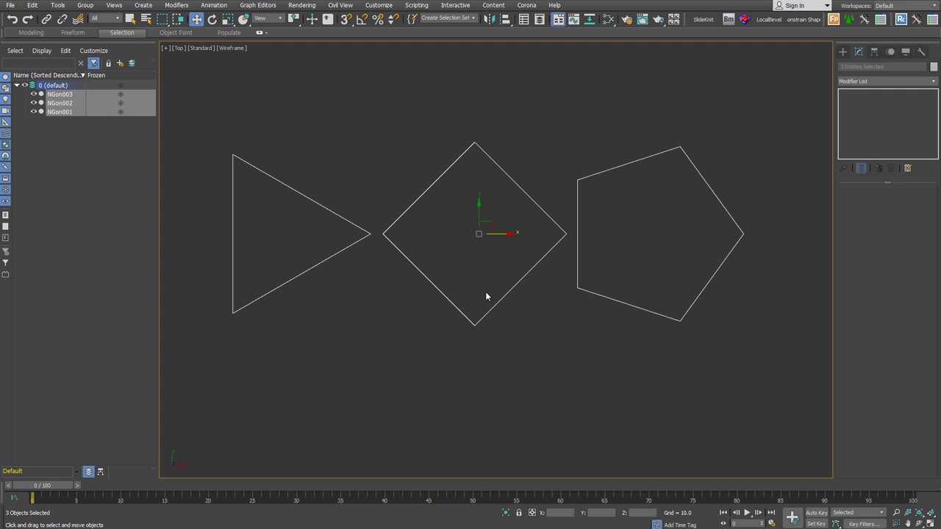
{"action": "key", "text": "F3"}
{"action": "left_click", "coordinate": [523, 363]}
{"action": "left_click", "coordinate": [462, 247]}
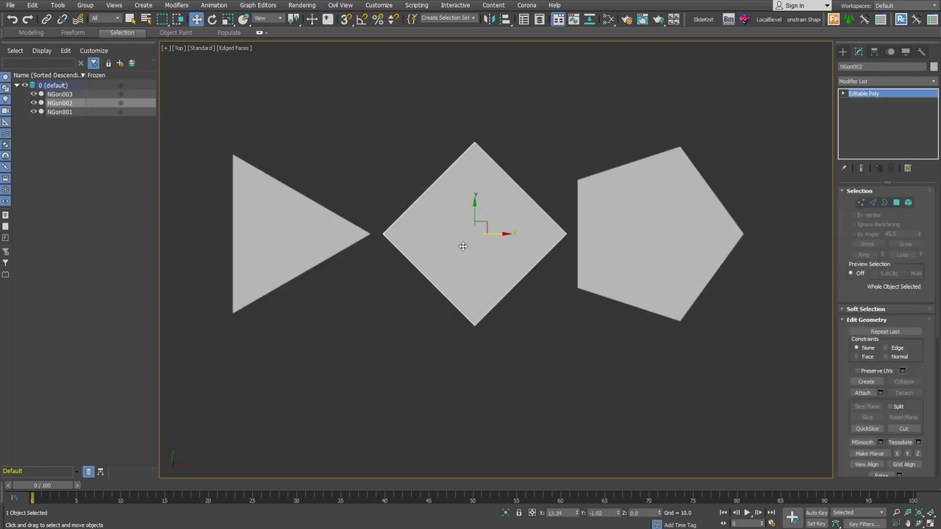
{"action": "left_click", "coordinate": [641, 237]}
{"action": "left_click", "coordinate": [330, 241]}
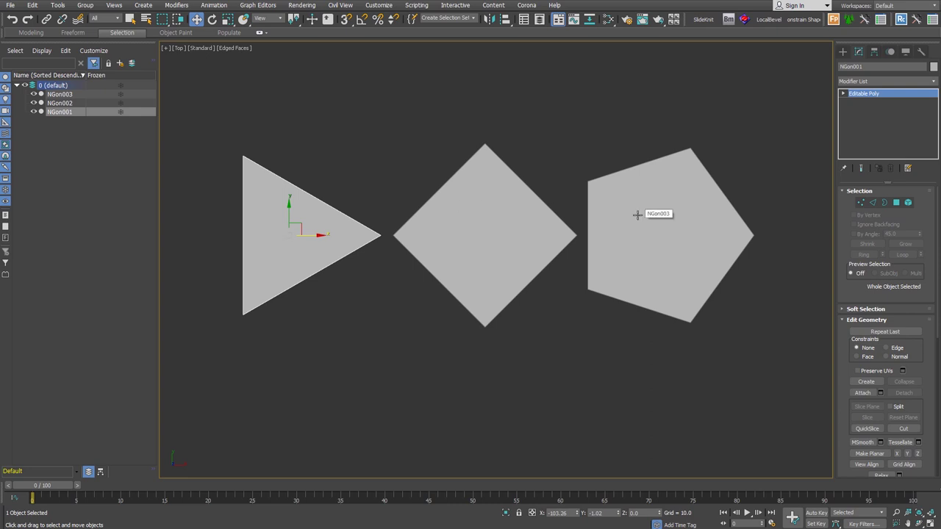
{"action": "left_click", "coordinate": [504, 240]}
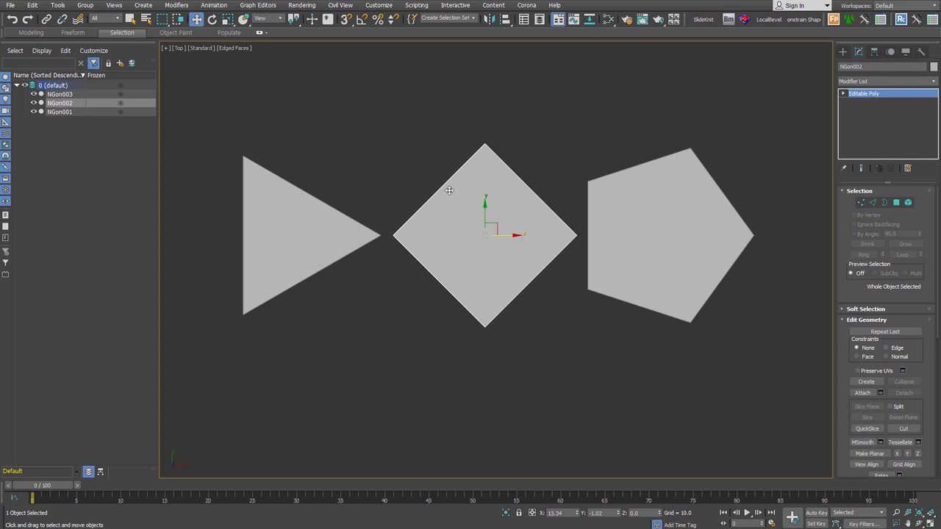
{"action": "left_click", "coordinate": [264, 239]}
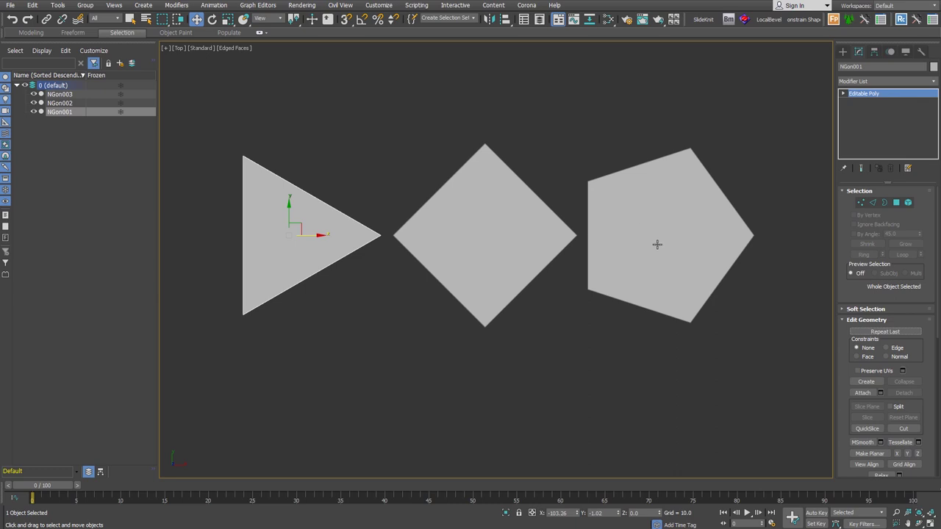
{"action": "left_click", "coordinate": [726, 280]}
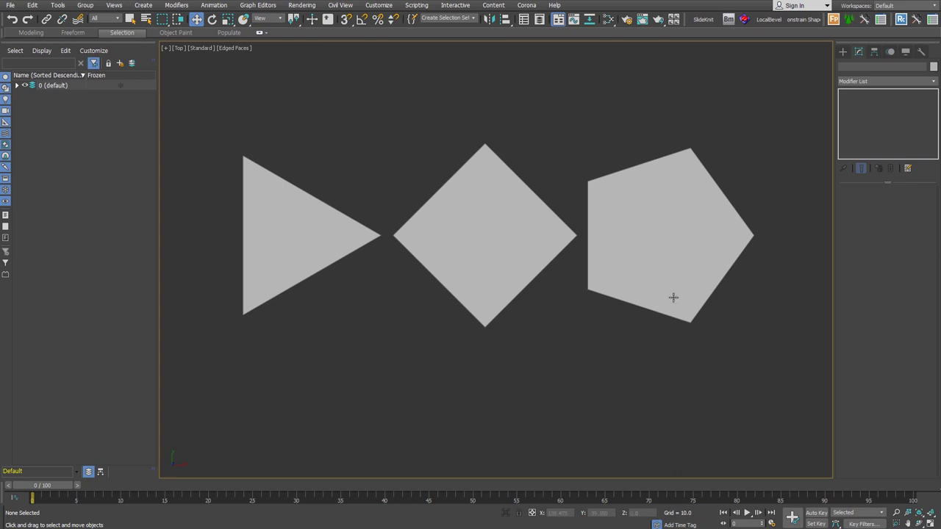
{"action": "left_click", "coordinate": [316, 239]}
{"action": "scroll", "coordinate": [866, 417], "scroll_direction": "down", "scroll_amount": 2}
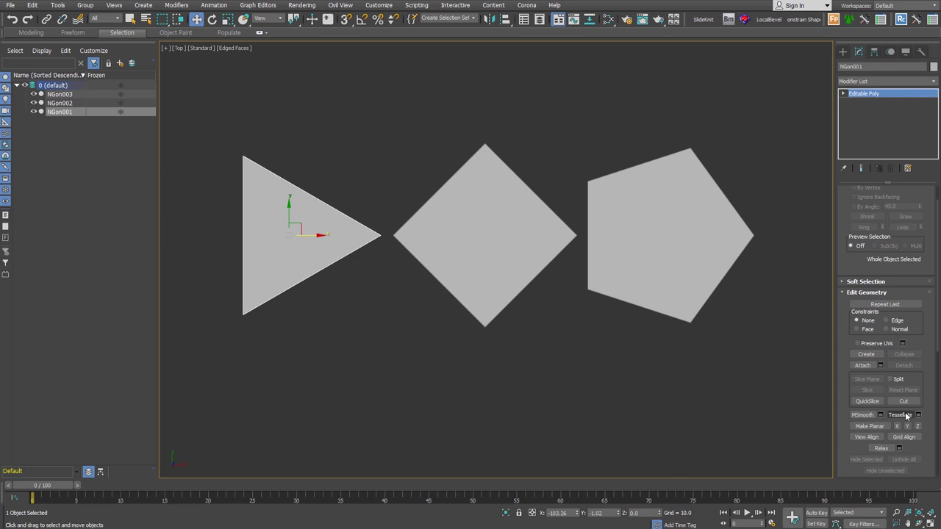
Step: Apply MSmooth to the triangle, diamond and pentagon in turn to divide them into quads
{"action": "left_click", "coordinate": [862, 415]}
{"action": "left_click", "coordinate": [485, 243]}
{"action": "left_click", "coordinate": [862, 414]}
{"action": "left_click", "coordinate": [702, 282]}
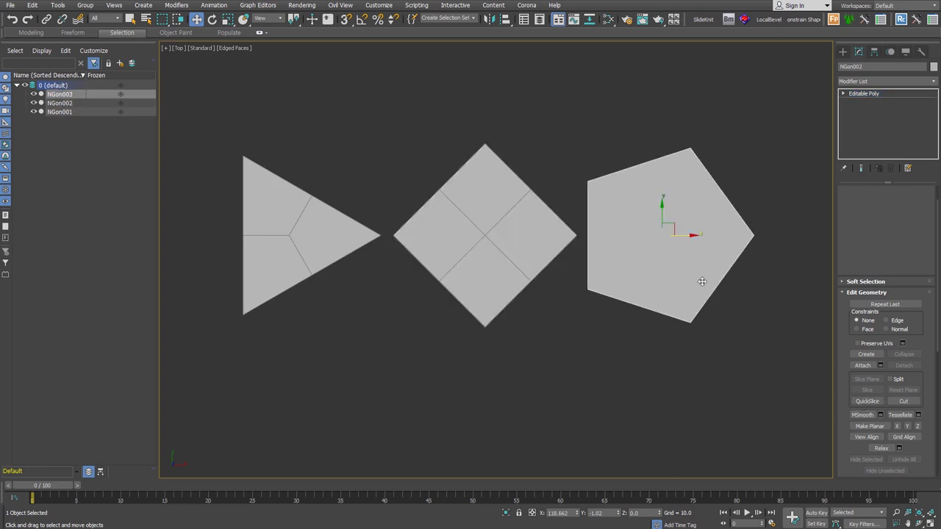
{"action": "left_click", "coordinate": [862, 415]}
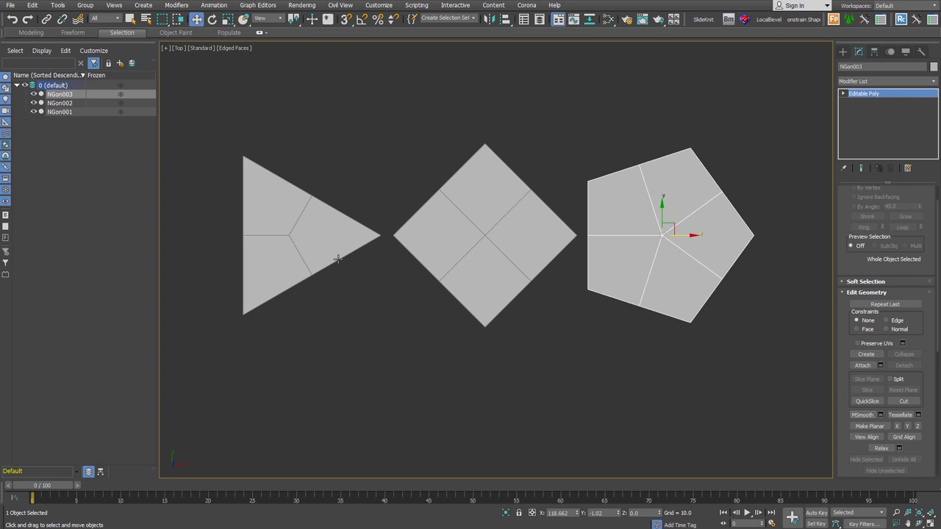
Step: Delete all three shapes and draw a new plane in the Top view
{"action": "left_click", "coordinate": [321, 324]}
{"action": "left_click", "coordinate": [312, 272]}
{"action": "left_click_drag", "start_coordinate": [760, 360], "coordinate": [298, 187]}
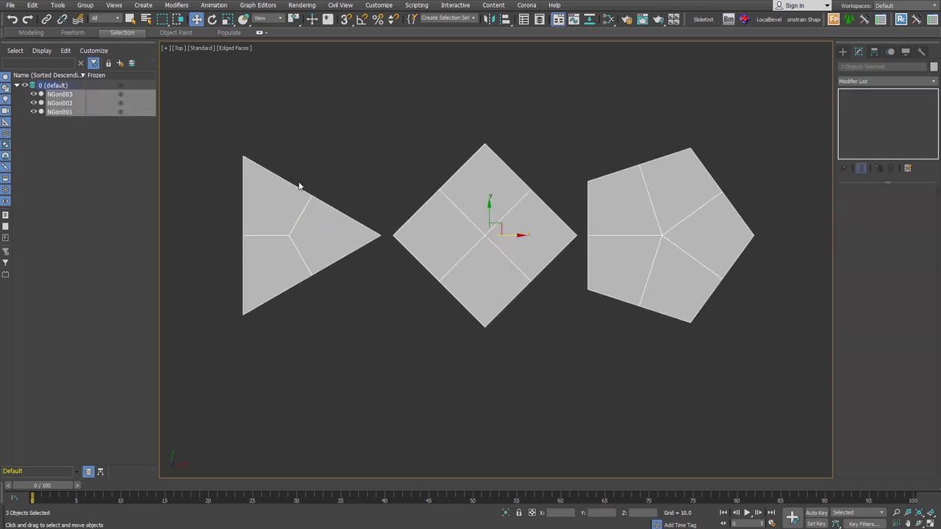
{"action": "key", "text": "Delete"}
{"action": "left_click_drag", "start_coordinate": [398, 153], "coordinate": [666, 401]}
Step: Give Plane001 2 length and 2 width segments and convert it to Editable Poly
{"action": "right_click", "coordinate": [915, 278]}
{"action": "right_click", "coordinate": [915, 289]}
{"action": "middle_click_drag", "start_coordinate": [725, 378], "coordinate": [700, 361]}
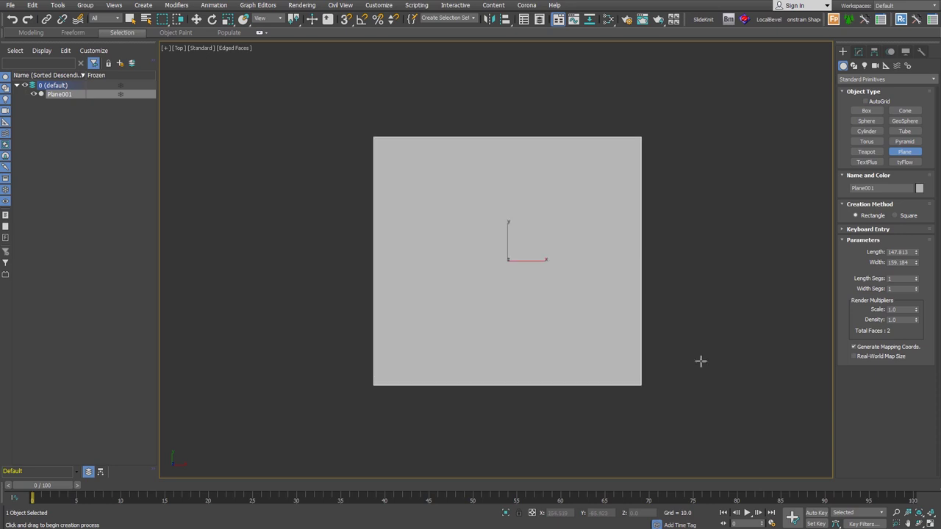
{"action": "left_click", "coordinate": [916, 277]}
{"action": "left_click", "coordinate": [916, 287]}
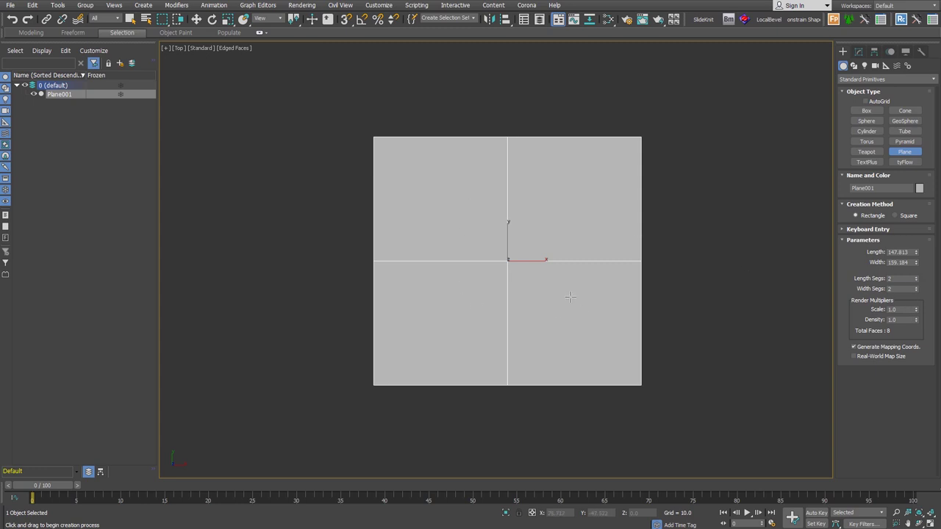
{"action": "key", "text": "ctrl+e"}
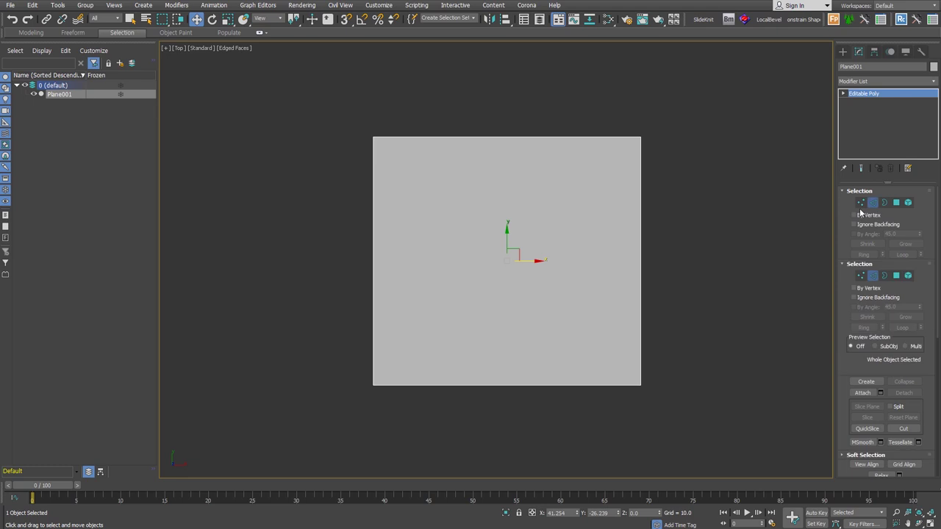
Step: Connect the plane's edges into a vertical and horizontal centre cross
{"action": "left_click_drag", "start_coordinate": [565, 412], "coordinate": [496, 108]}
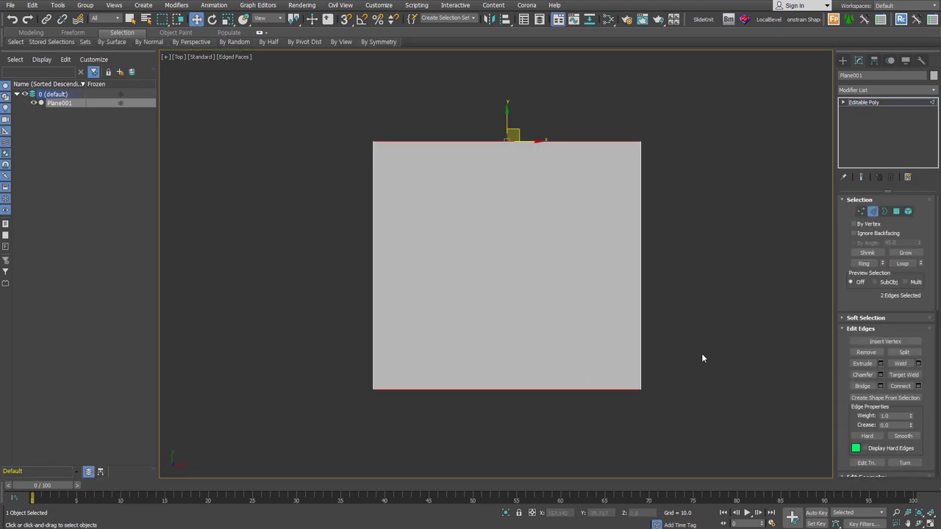
{"action": "left_click", "coordinate": [899, 386]}
{"action": "left_click", "coordinate": [721, 397]}
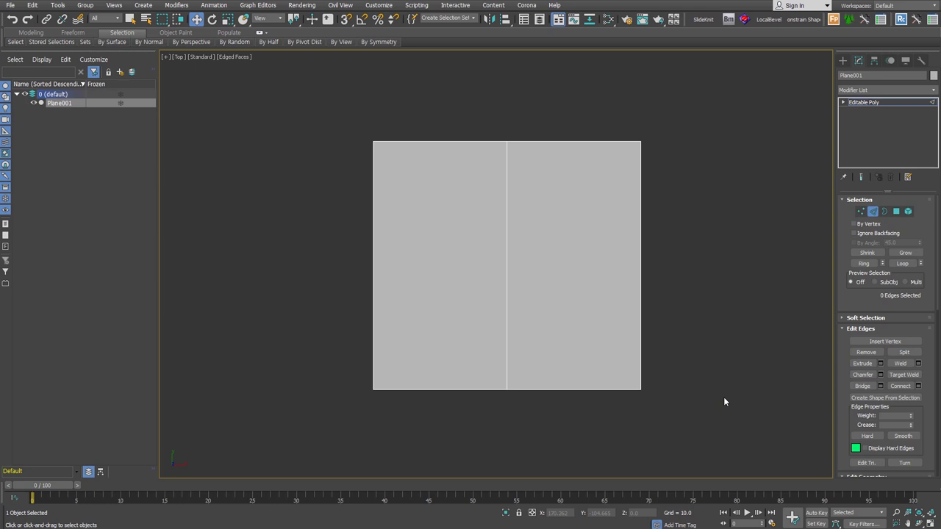
{"action": "left_click_drag", "start_coordinate": [718, 257], "coordinate": [306, 230]}
{"action": "left_click", "coordinate": [893, 388]}
{"action": "left_click", "coordinate": [749, 395]}
Step: Connect the top-left corner vertex to the centre vertex with a diagonal edge
{"action": "left_click", "coordinate": [862, 213]}
{"action": "left_click", "coordinate": [373, 141]}
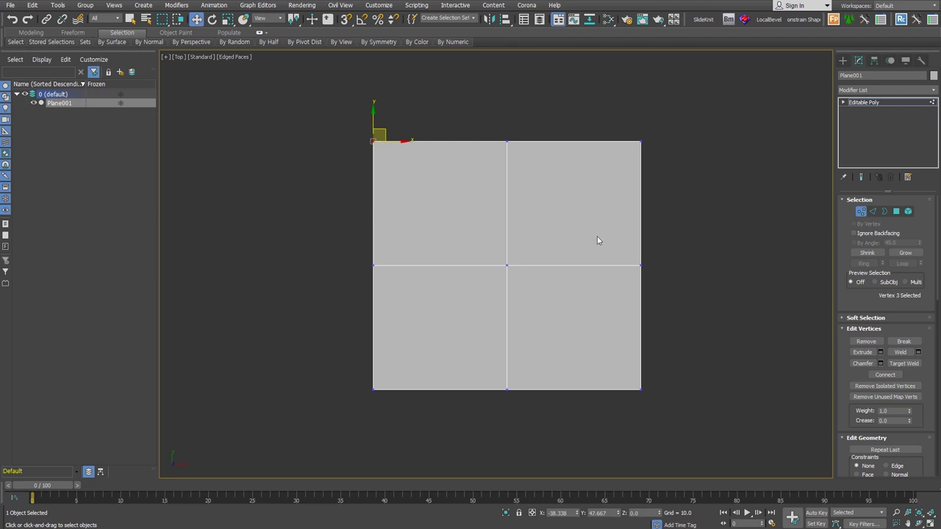
{"action": "left_click_drag", "start_coordinate": [475, 243], "coordinate": [537, 286], "text": "ctrl"}
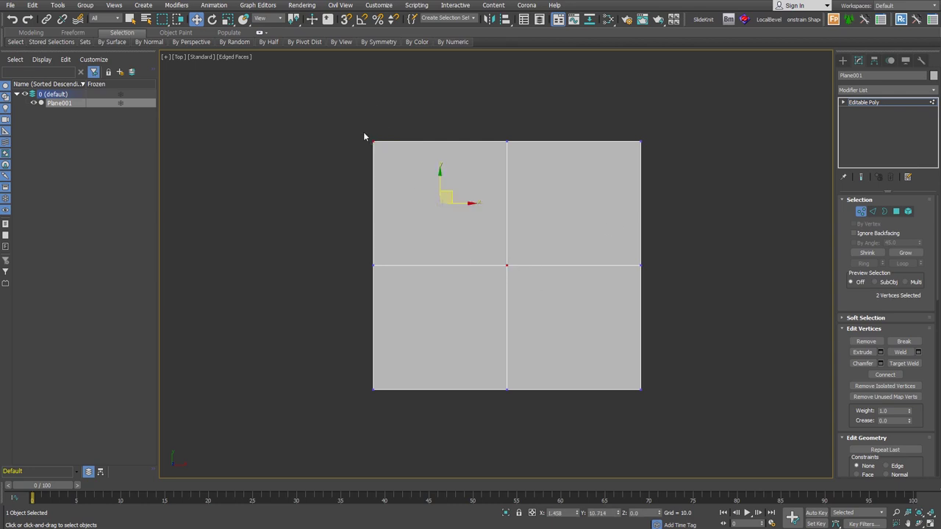
{"action": "left_click", "coordinate": [885, 374]}
Step: Remove the upper vertical and left horizontal centre edges
{"action": "left_click", "coordinate": [873, 211]}
{"action": "left_click", "coordinate": [506, 198]}
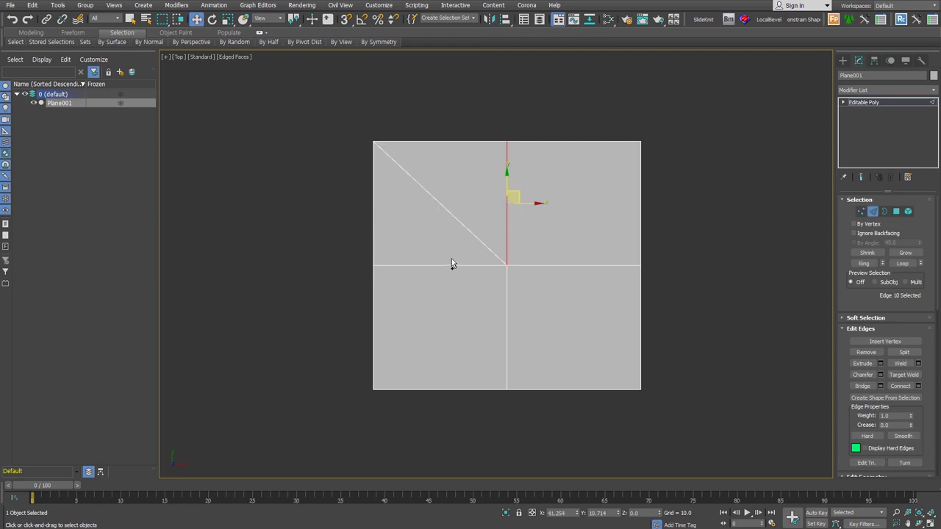
{"action": "left_click", "coordinate": [450, 263], "text": "ctrl"}
{"action": "left_click", "coordinate": [866, 352]}
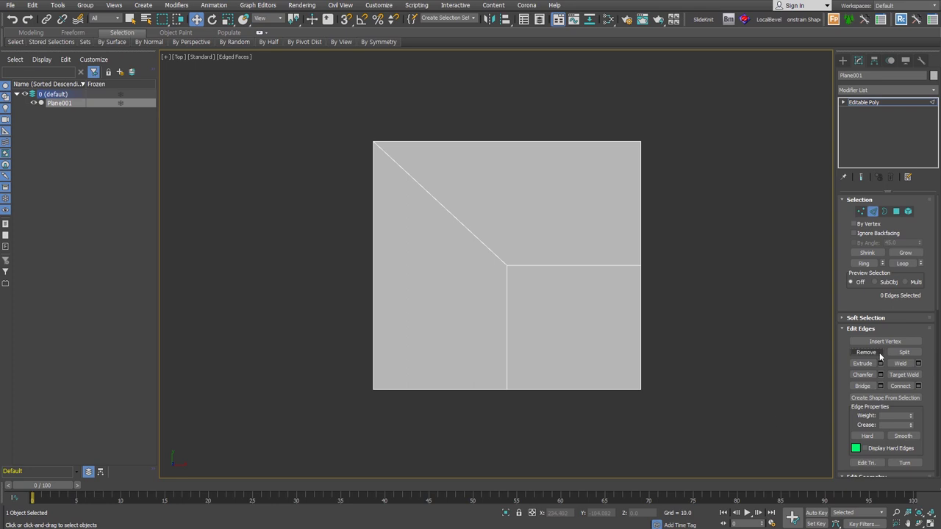
{"action": "left_click", "coordinate": [862, 212]}
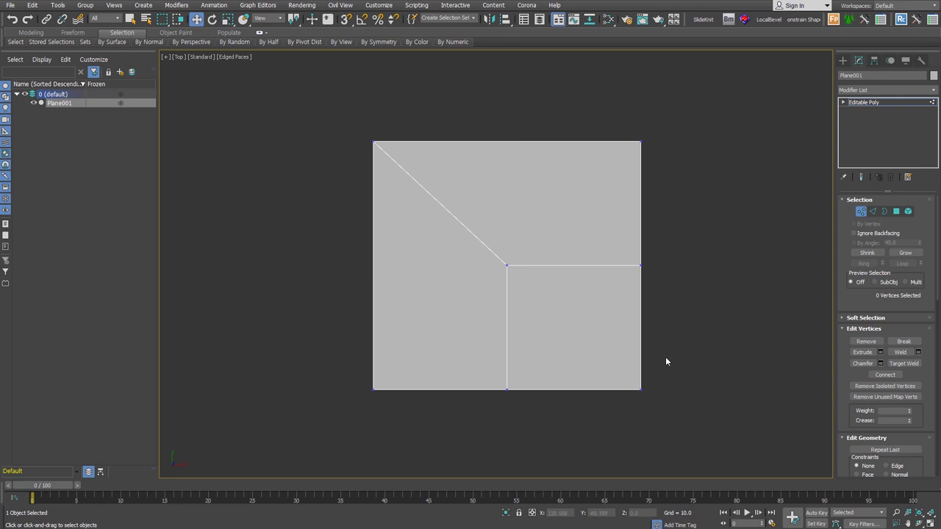
Step: Preview TurboSmooth, undo it, and remove the two selected edges
{"action": "key", "text": "ctrl+t"}
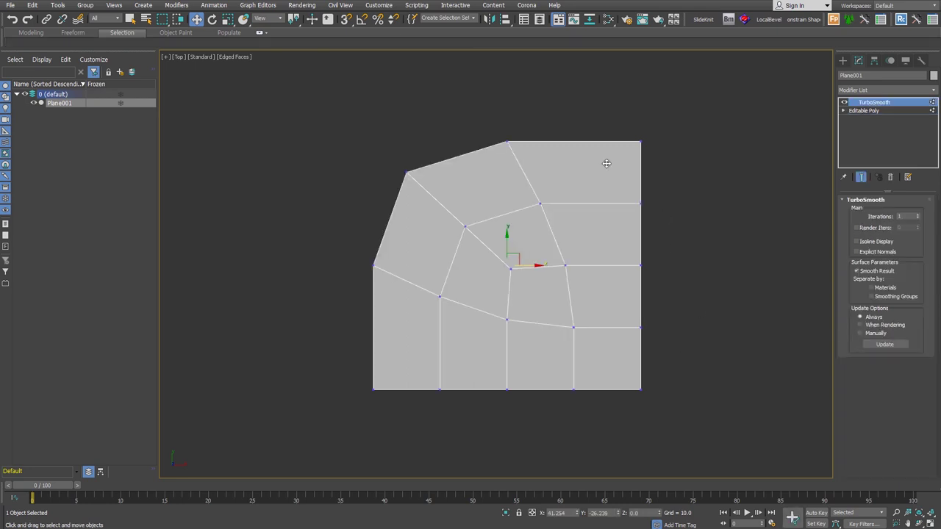
{"action": "key", "text": "ctrl+z"}
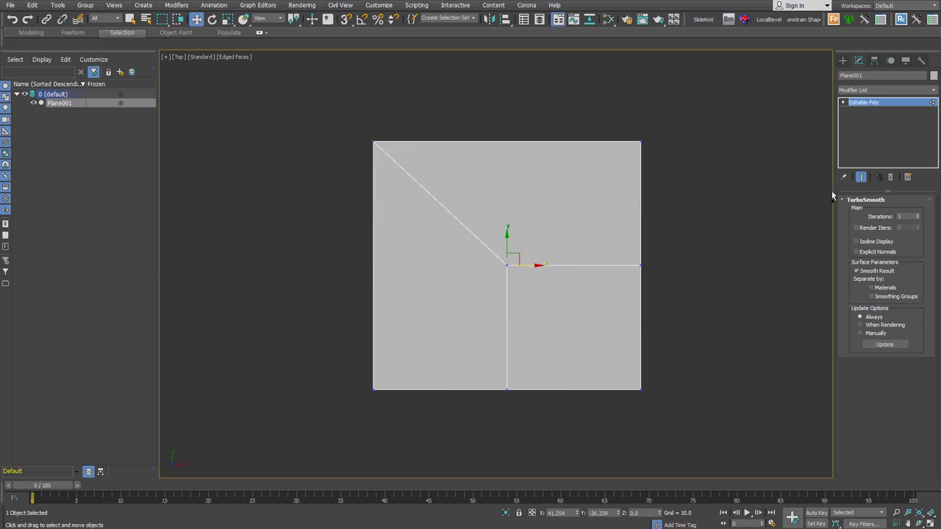
{"action": "key", "text": "ctrl+z"}
{"action": "key", "text": "ctrl+z"}
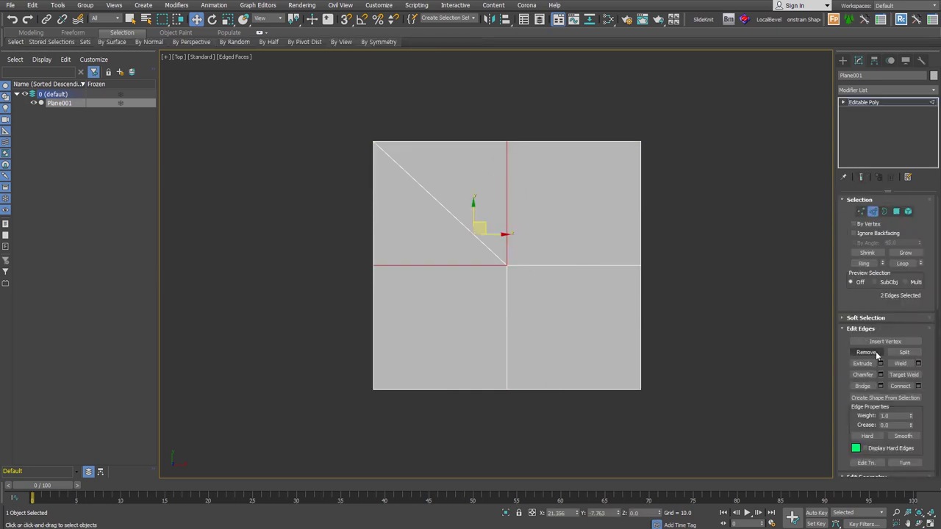
{"action": "left_click", "coordinate": [877, 354]}
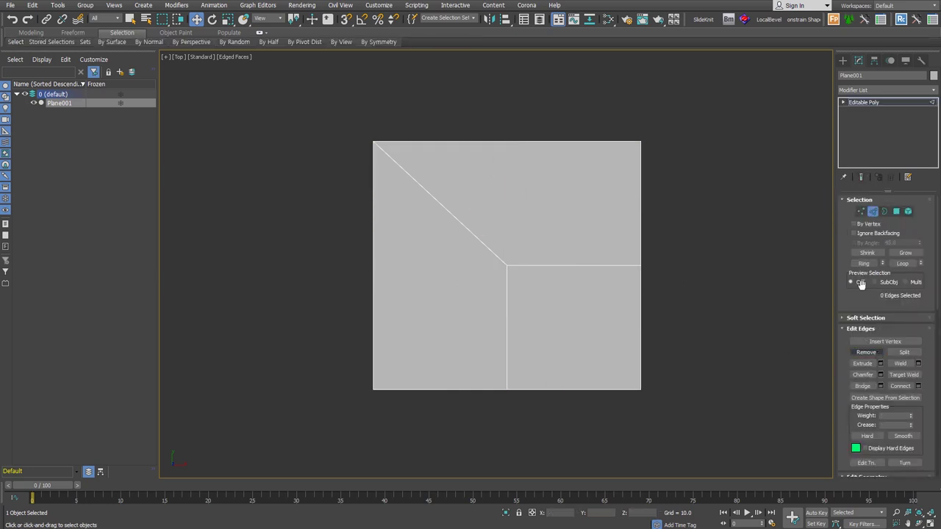
{"action": "key", "text": "1"}
{"action": "key", "text": "1"}
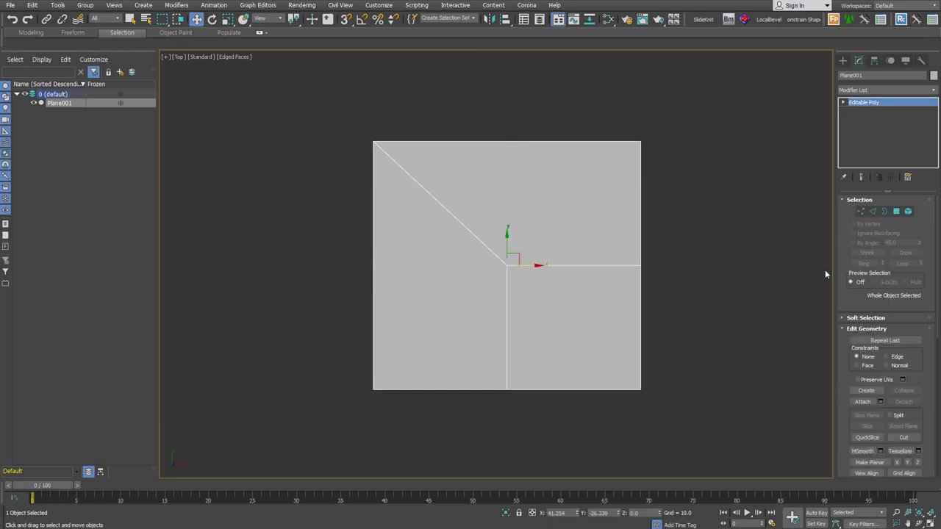
Step: Check TurboSmooth again, then remove the stray vertex on the left border
{"action": "key", "text": "ctrl+t"}
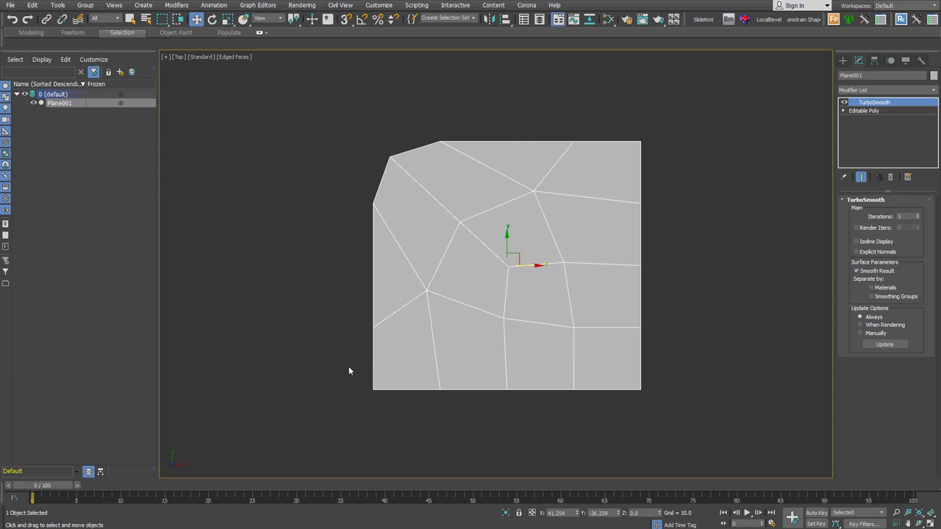
{"action": "left_click", "coordinate": [890, 177]}
{"action": "key", "text": "1"}
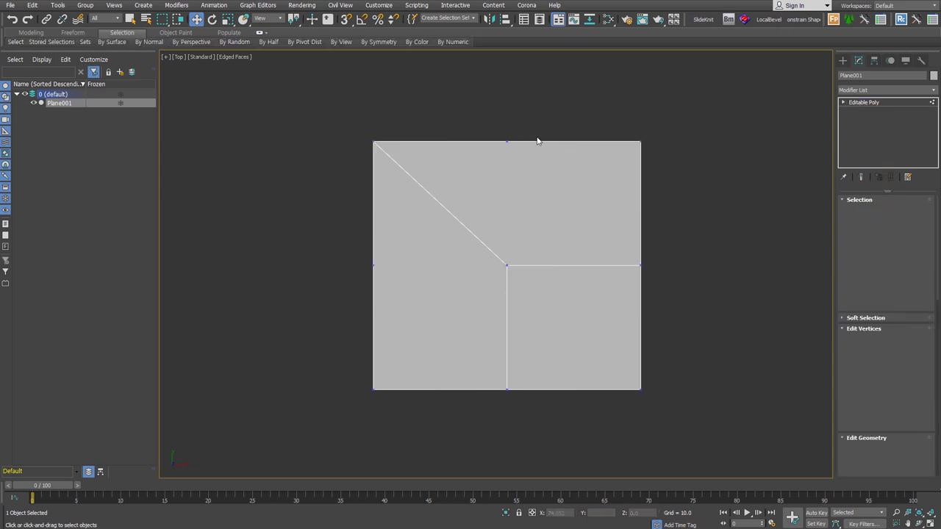
{"action": "left_click", "coordinate": [866, 342]}
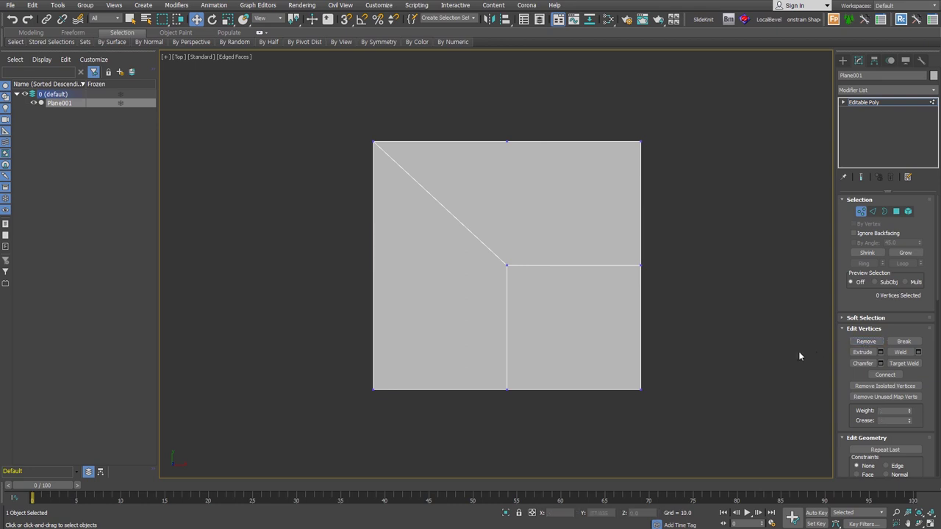
{"action": "left_click", "coordinate": [507, 141]}
Step: Preview the smoothed result once more and delete the TurboSmooth modifier
{"action": "key", "text": "ctrl+t"}
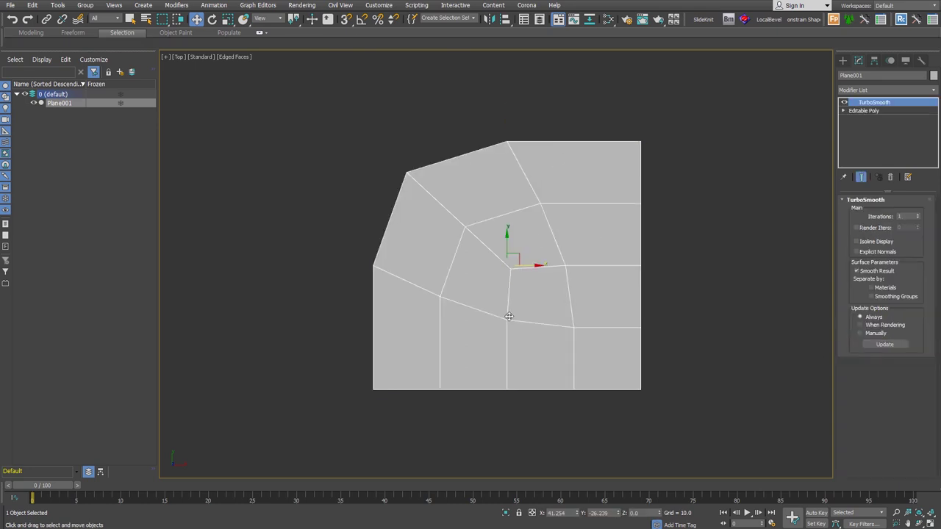
{"action": "left_click", "coordinate": [862, 177]}
{"action": "left_click", "coordinate": [891, 181]}
Step: Remove the three inner edges, leaving the plane as one face
{"action": "key", "text": "2"}
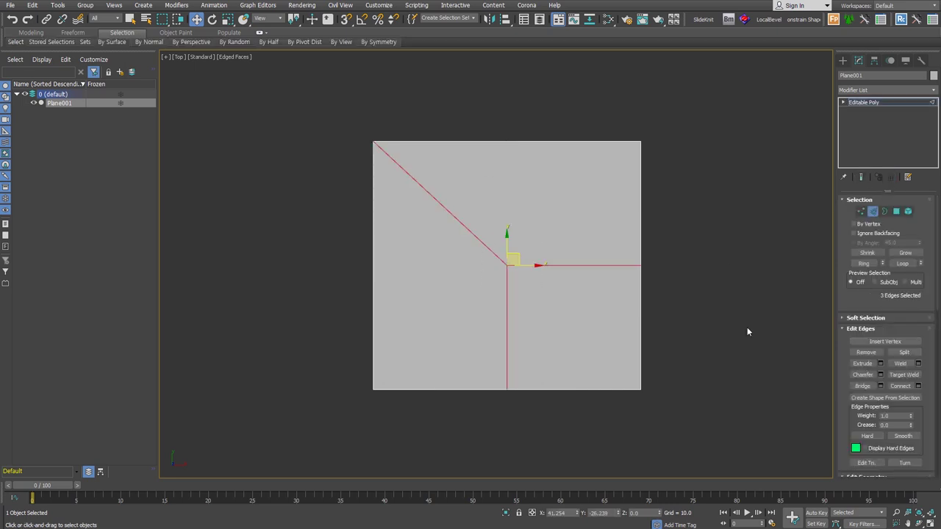
{"action": "key", "text": "1"}
{"action": "scroll", "coordinate": [854, 382], "scroll_direction": "down", "scroll_amount": 3}
{"action": "scroll", "coordinate": [855, 381], "scroll_direction": "down", "scroll_amount": 5}
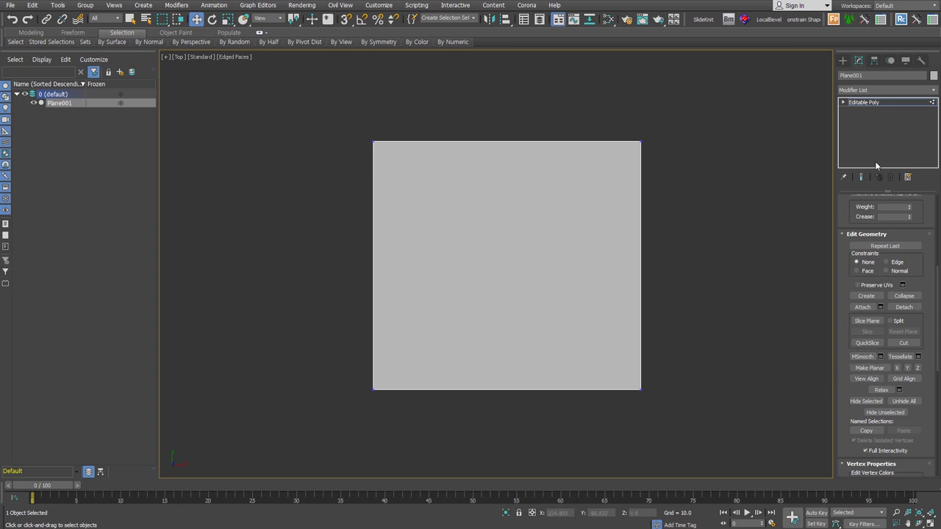
{"action": "left_click", "coordinate": [864, 102]}
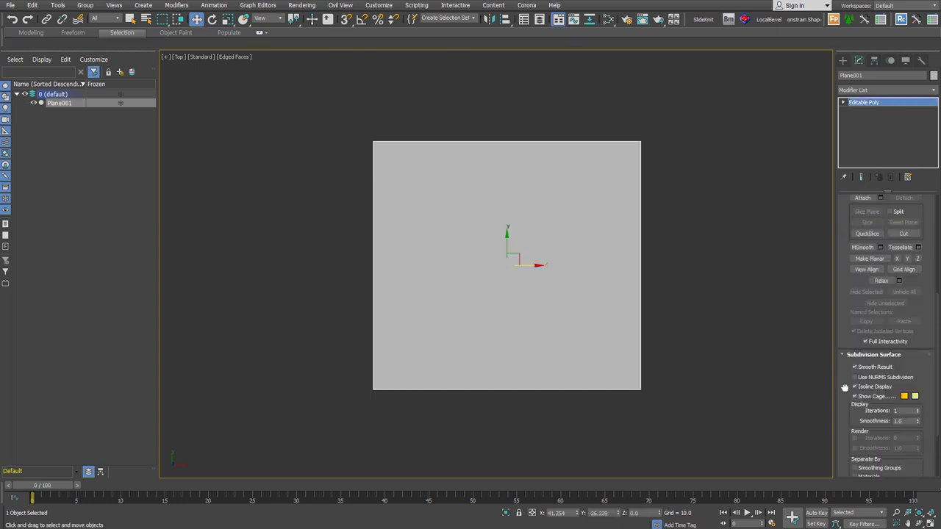
{"action": "scroll", "coordinate": [846, 388], "scroll_direction": "up", "scroll_amount": 2}
Step: Try MSmooth and Tessellate on the plane, undoing each
{"action": "left_click", "coordinate": [875, 287]}
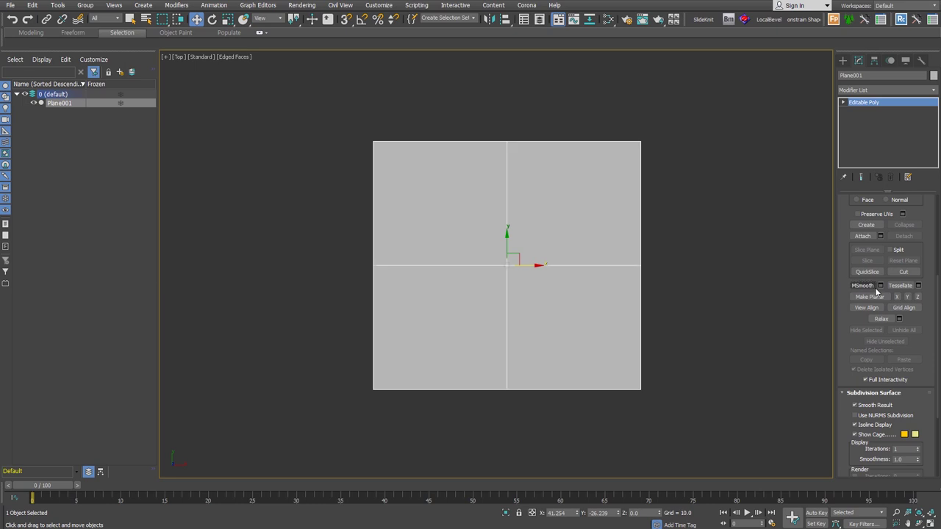
{"action": "key", "text": "ctrl+z"}
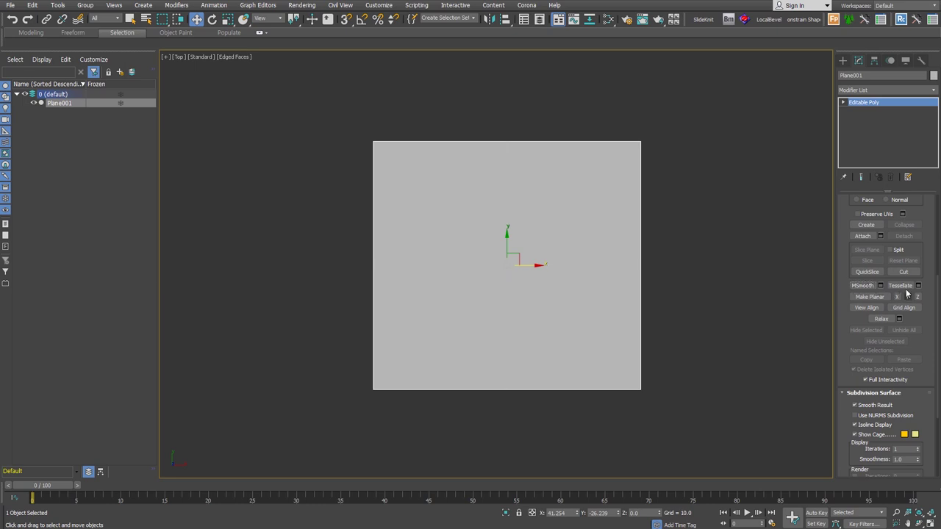
{"action": "left_click", "coordinate": [907, 290]}
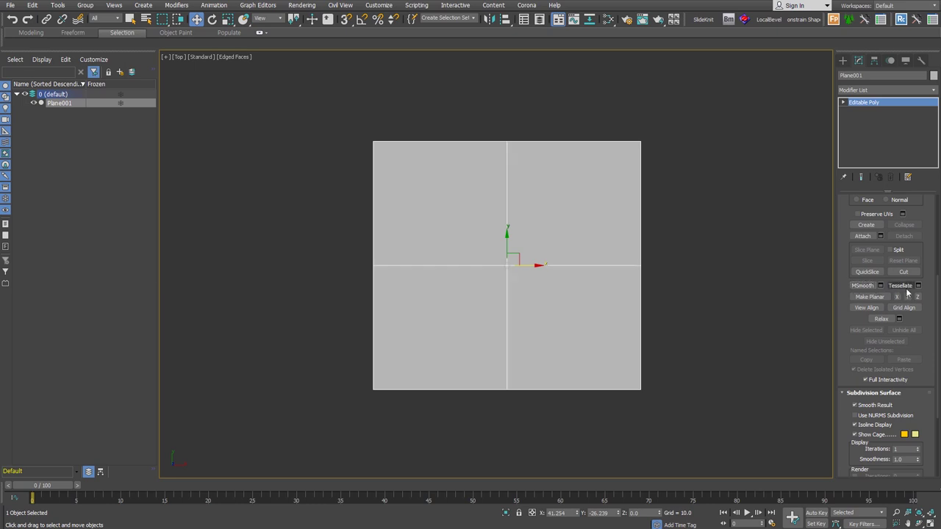
{"action": "key", "text": "ctrl+z"}
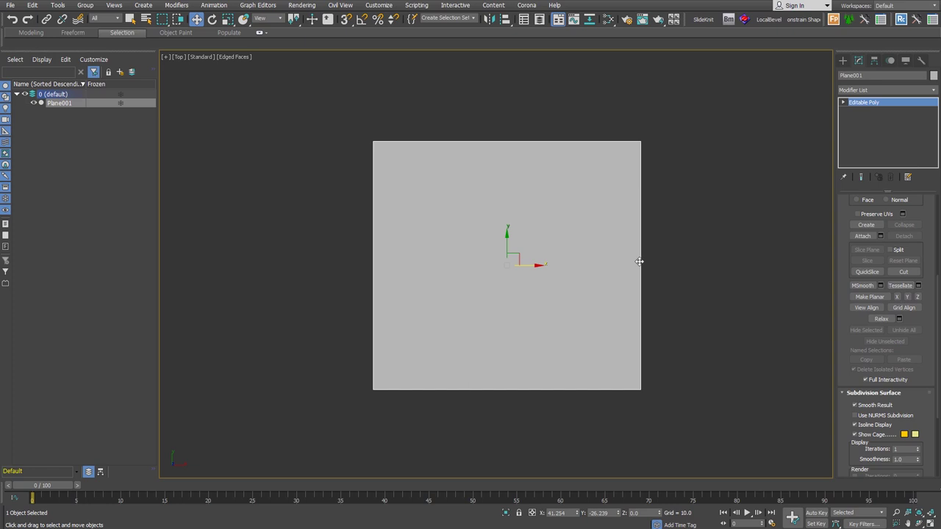
Step: Open the MSmooth and Tessellate settings, try Faces tessellation, and cancel both
{"action": "left_click", "coordinate": [880, 285]}
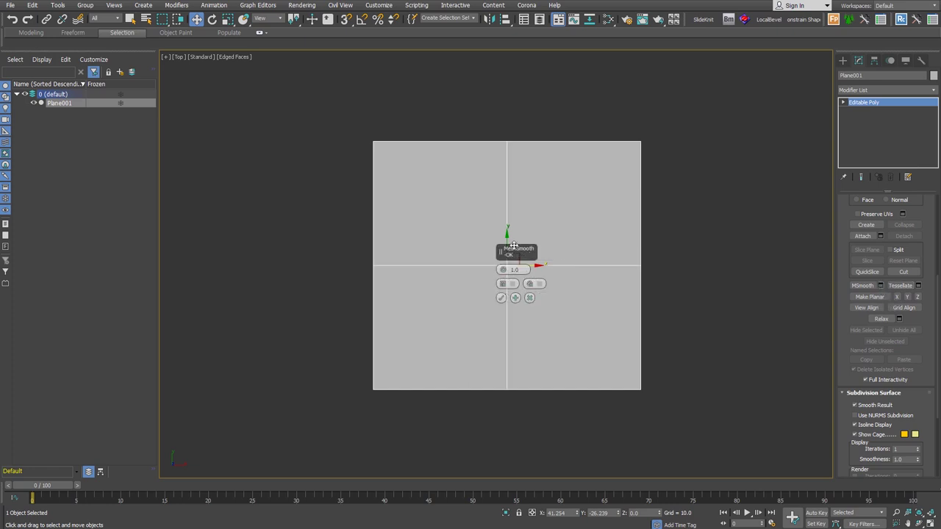
{"action": "left_click", "coordinate": [530, 298]}
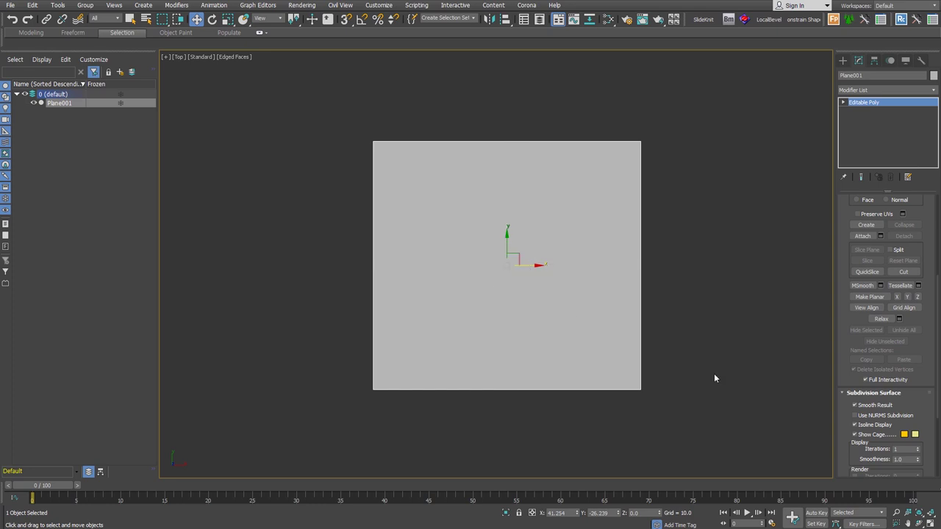
{"action": "left_click", "coordinate": [917, 285]}
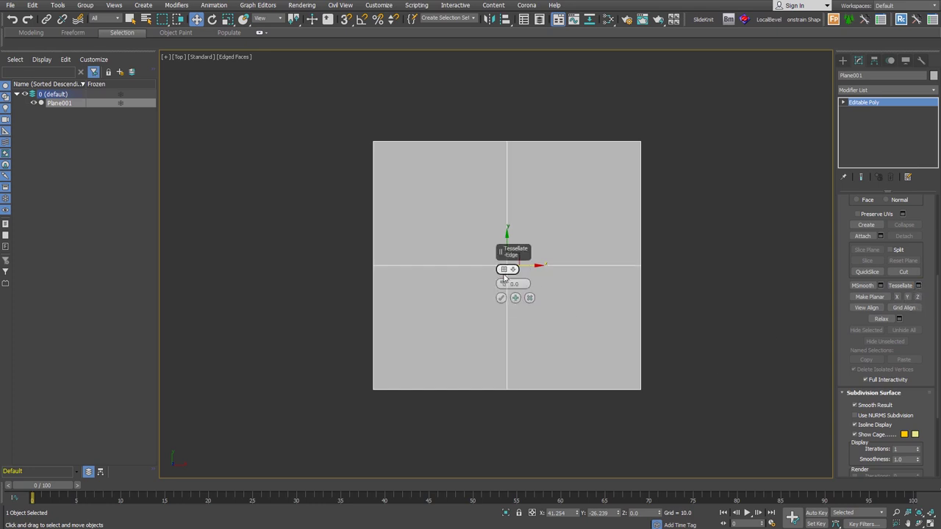
{"action": "left_click", "coordinate": [505, 270]}
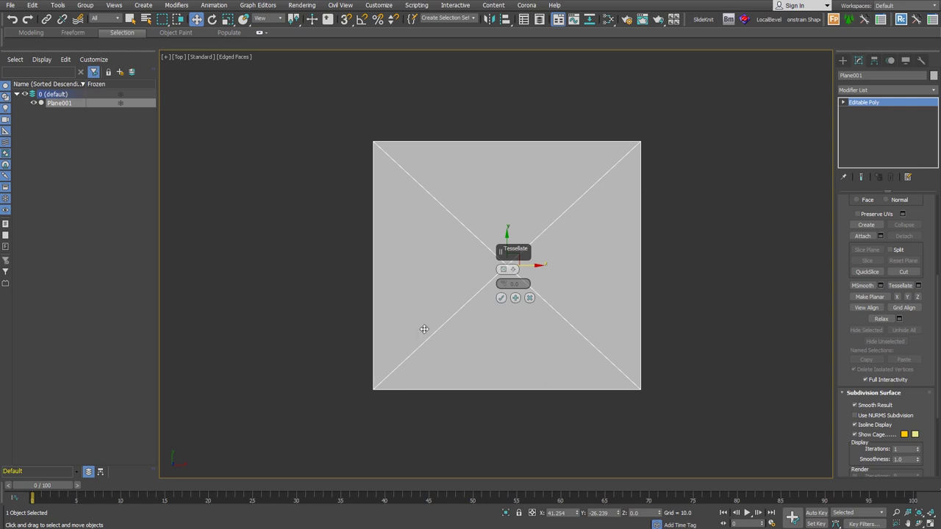
{"action": "left_click", "coordinate": [501, 298]}
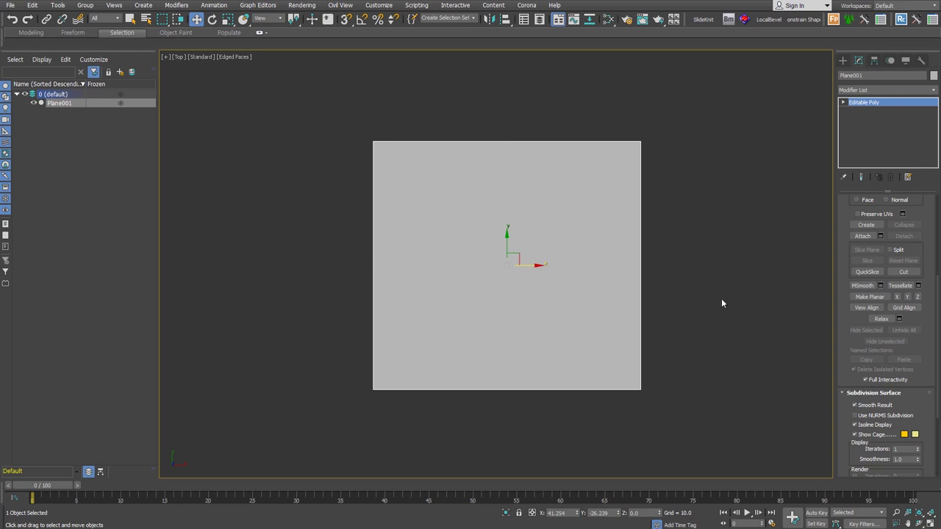
{"action": "key", "text": "1"}
{"action": "key", "text": "1"}
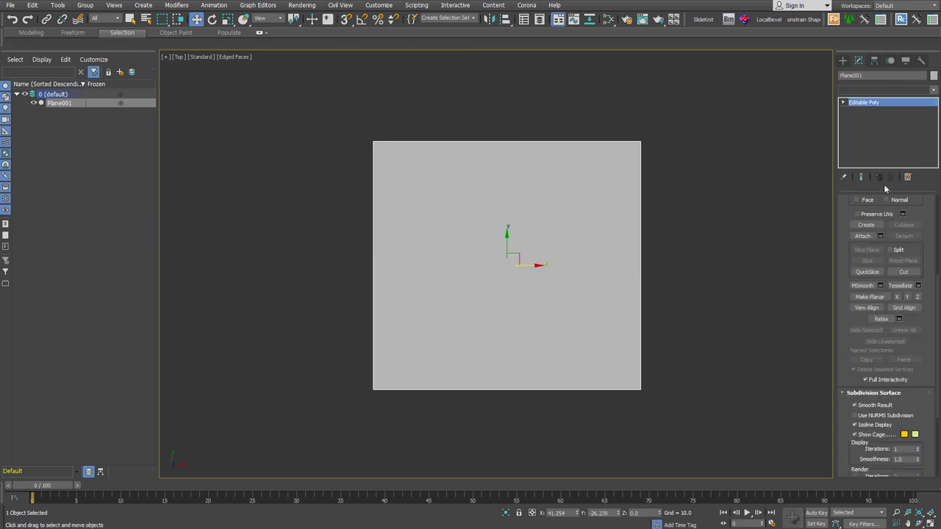
{"action": "key", "text": "ctrl+t"}
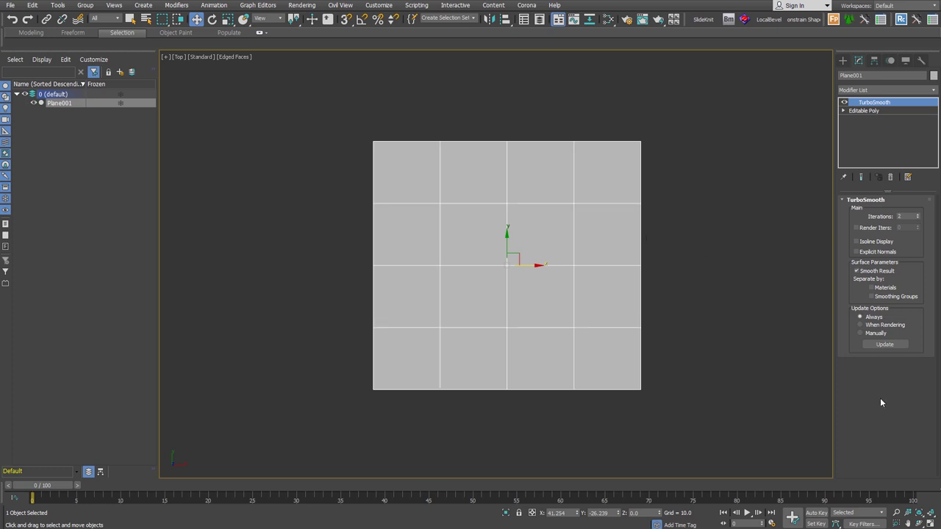
{"action": "left_click", "coordinate": [890, 177]}
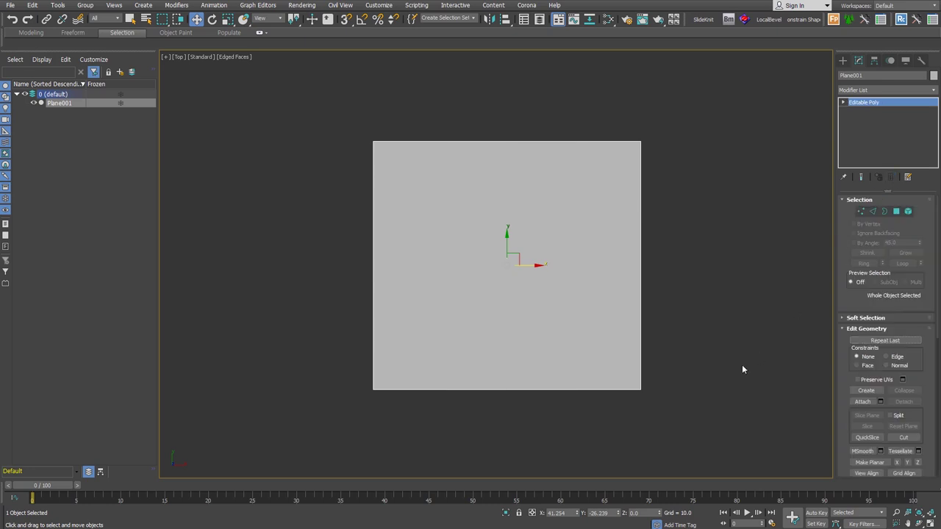
Step: Apply MSmooth to divide the plane into four faces
{"action": "scroll", "coordinate": [834, 363], "scroll_direction": "down", "scroll_amount": 3}
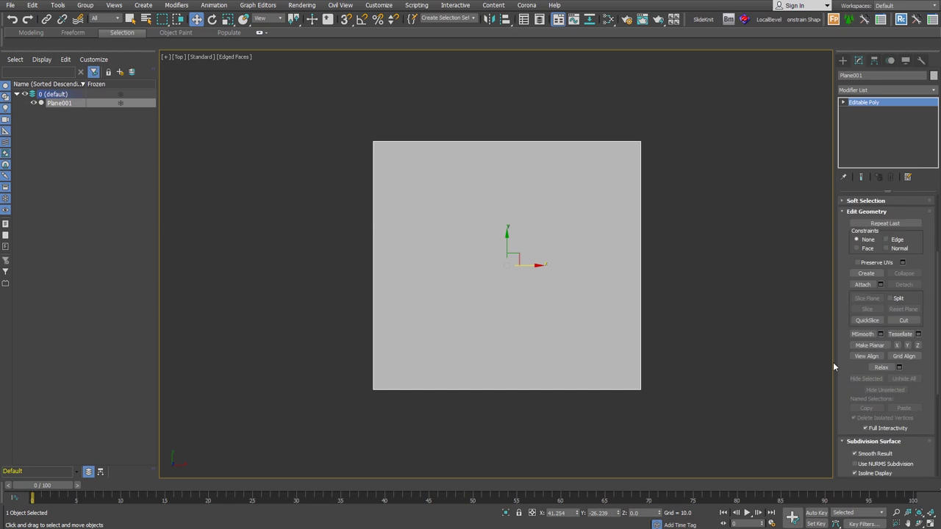
{"action": "left_click", "coordinate": [863, 335]}
{"action": "left_click", "coordinate": [843, 102]}
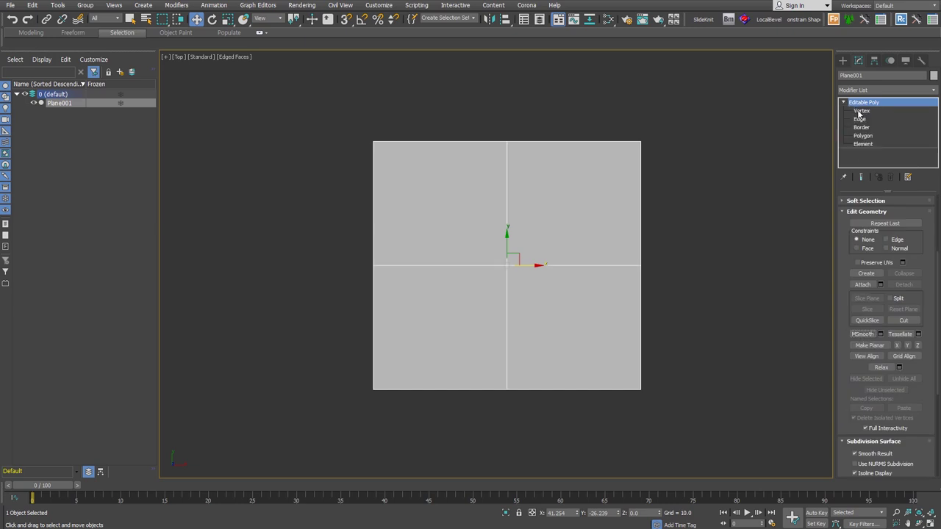
{"action": "left_click", "coordinate": [859, 111]}
Step: Chamfer the centre vertex into a diamond, preview TurboSmooth, then remove it
{"action": "right_click", "coordinate": [506, 271]}
{"action": "left_click", "coordinate": [485, 312]}
{"action": "left_click_drag", "start_coordinate": [506, 266], "coordinate": [525, 203]}
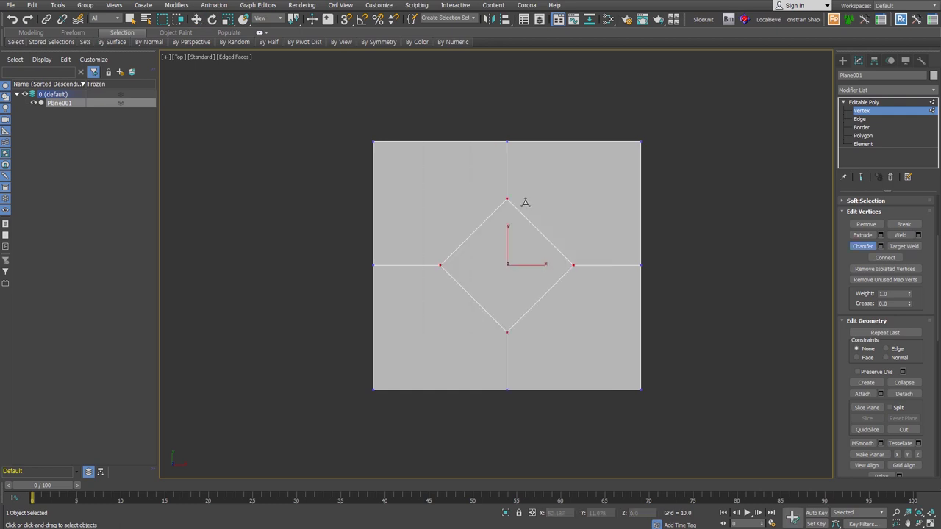
{"action": "left_click", "coordinate": [861, 247]}
{"action": "key", "text": "1"}
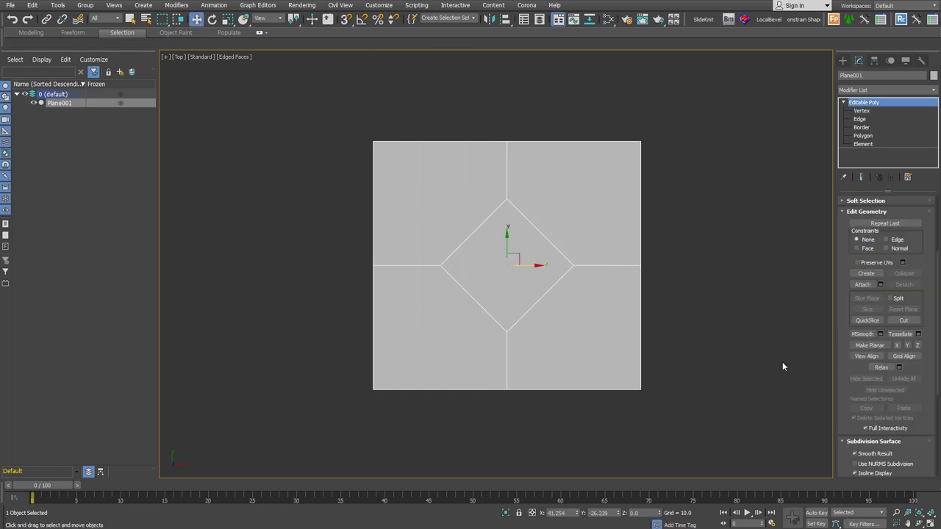
{"action": "key", "text": "ctrl+t"}
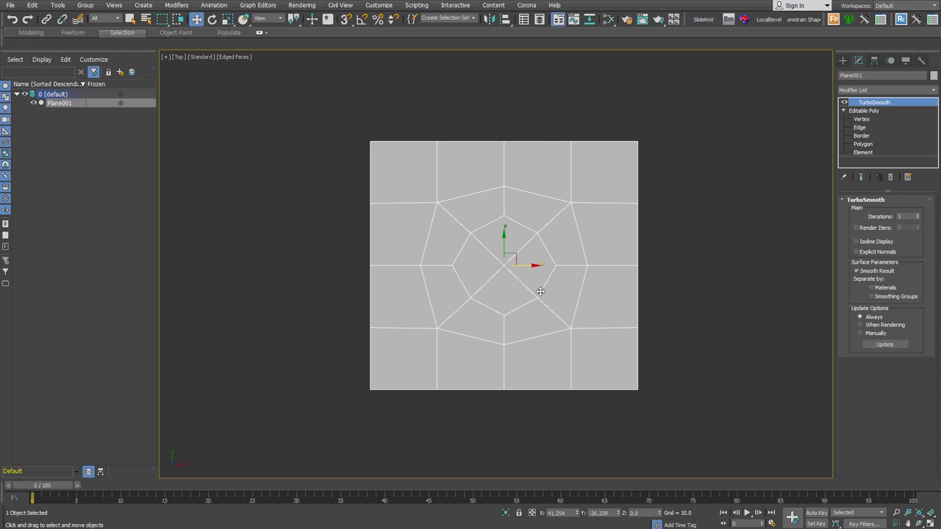
{"action": "left_click", "coordinate": [890, 177]}
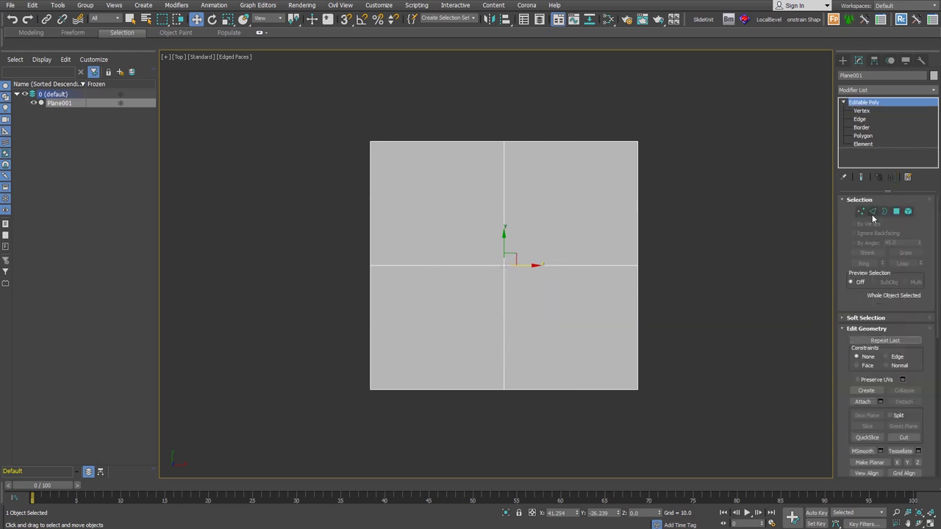
Step: Connect the side and corner vertices to the centre and select the centre vertex
{"action": "key", "text": "1"}
{"action": "left_click_drag", "start_coordinate": [572, 338], "coordinate": [694, 416], "text": "ctrl"}
{"action": "left_click_drag", "start_coordinate": [603, 192], "coordinate": [667, 129], "text": "ctrl"}
{"action": "left_click", "coordinate": [729, 406]}
{"action": "mouse_move", "coordinate": [470, 243]}
{"action": "left_mouse_down"}
{"action": "mouse_move", "coordinate": [529, 285]}
{"action": "mouse_move", "coordinate": [527, 204]}
{"action": "left_mouse_up"}
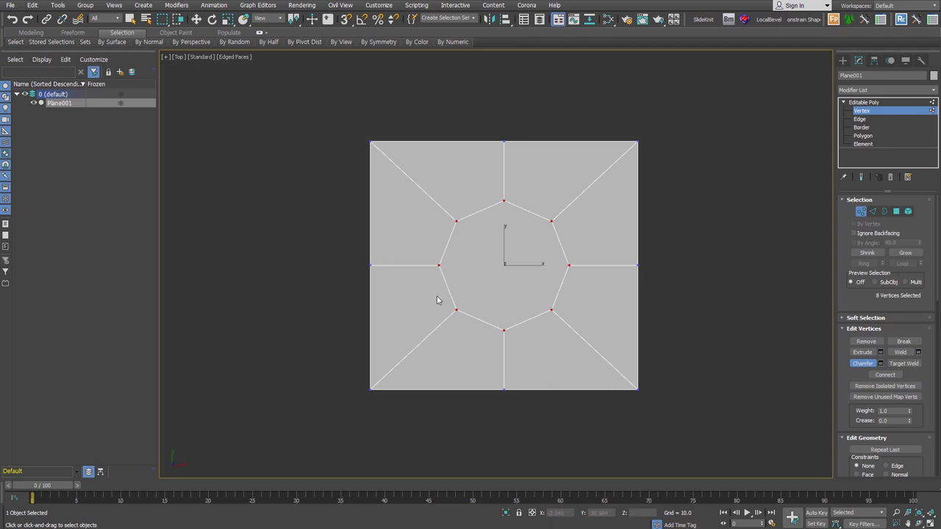
Step: Select the central octagon polygon and orbit to view the plane tilted
{"action": "key", "text": "4"}
{"action": "key", "text": "w"}
{"action": "left_click", "coordinate": [504, 271]}
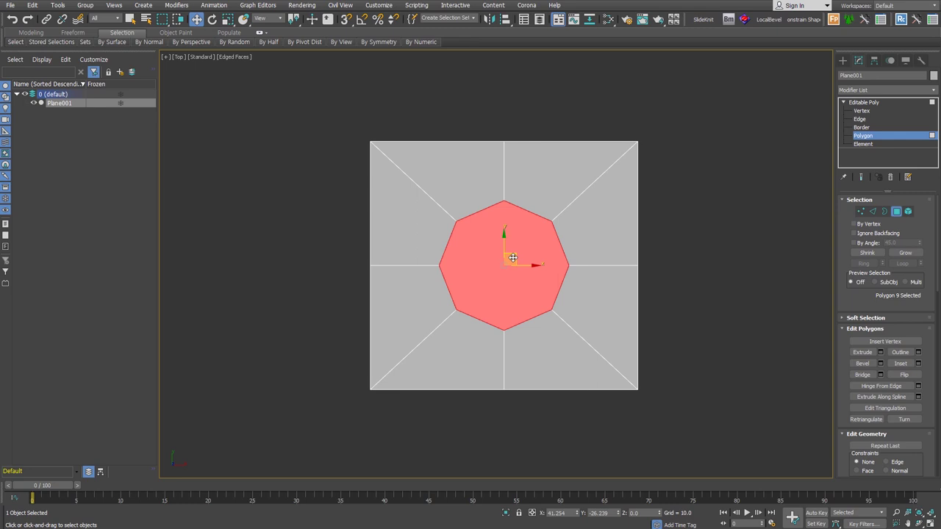
{"action": "key", "text": "4"}
{"action": "middle_click_drag", "start_coordinate": [513, 258], "coordinate": [651, 314], "text": "alt"}
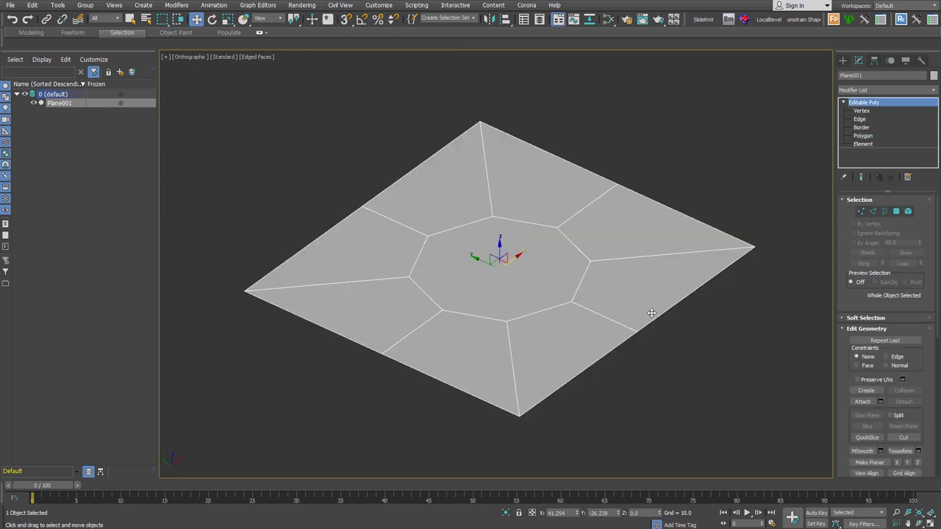
Step: Delete the test plane and start creating a new Plane
{"action": "key", "text": "Delete"}
{"action": "left_click", "coordinate": [844, 60]}
{"action": "left_click", "coordinate": [904, 160]}
Step: Draw a new flat plane, remove its TurboSmooth, and convert it to Editable Poly
{"action": "mouse_move", "coordinate": [397, 254]}
{"action": "left_mouse_down"}
{"action": "mouse_move", "coordinate": [507, 311]}
{"action": "mouse_move", "coordinate": [472, 343]}
{"action": "left_mouse_up"}
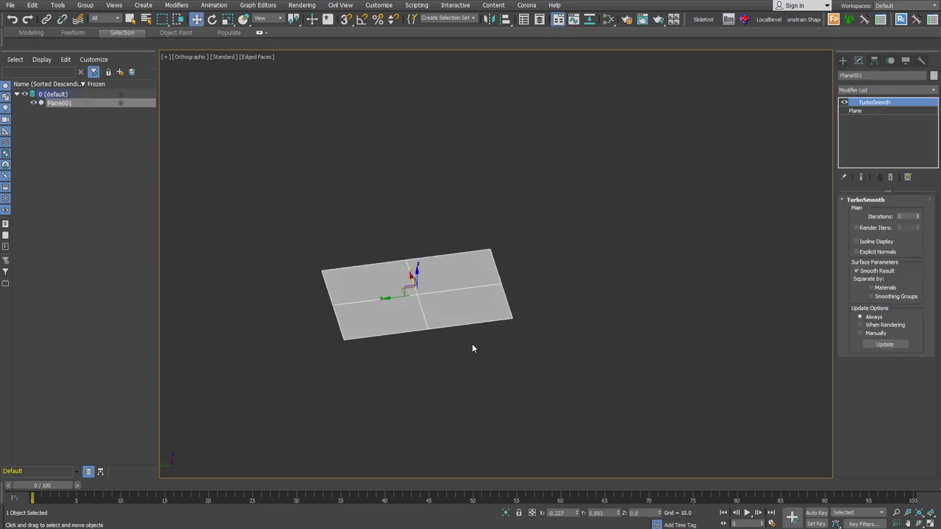
{"action": "scroll", "coordinate": [545, 333], "scroll_direction": "up", "scroll_amount": 2}
{"action": "left_click", "coordinate": [892, 178]}
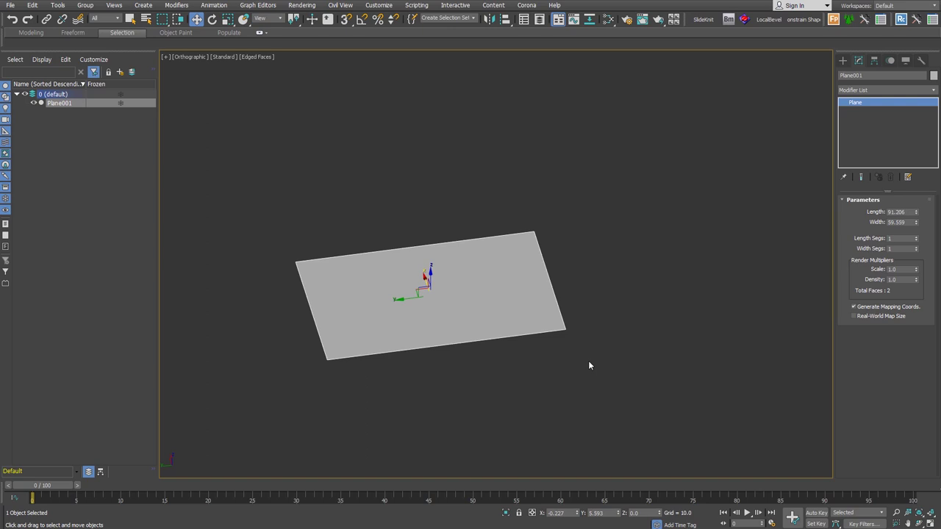
{"action": "key", "text": "ctrl+e"}
Step: Shift-drag the plane's right edge up into a vertical wall and add TurboSmooth
{"action": "left_click", "coordinate": [872, 211]}
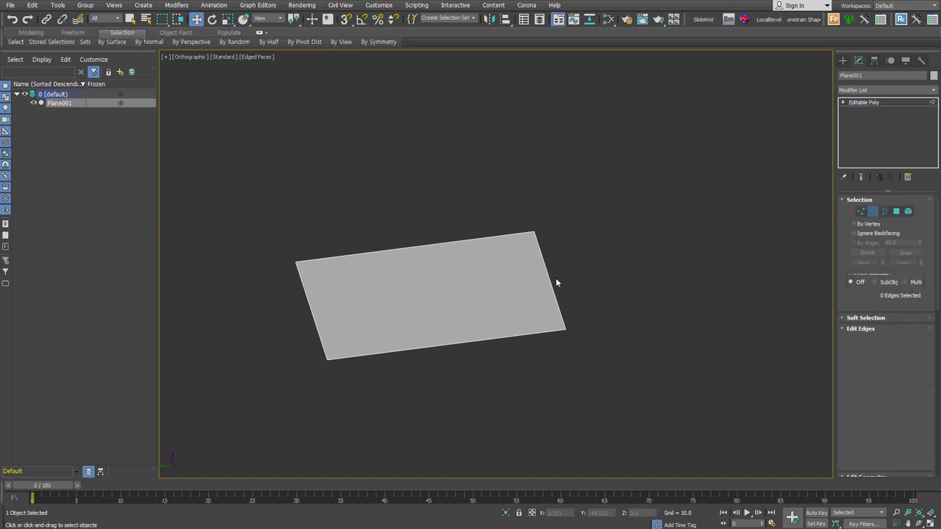
{"action": "left_click", "coordinate": [566, 285]}
{"action": "middle_click_drag", "start_coordinate": [569, 289], "coordinate": [587, 278], "text": "alt"}
{"action": "left_click_drag", "start_coordinate": [544, 294], "coordinate": [549, 169], "text": "shift"}
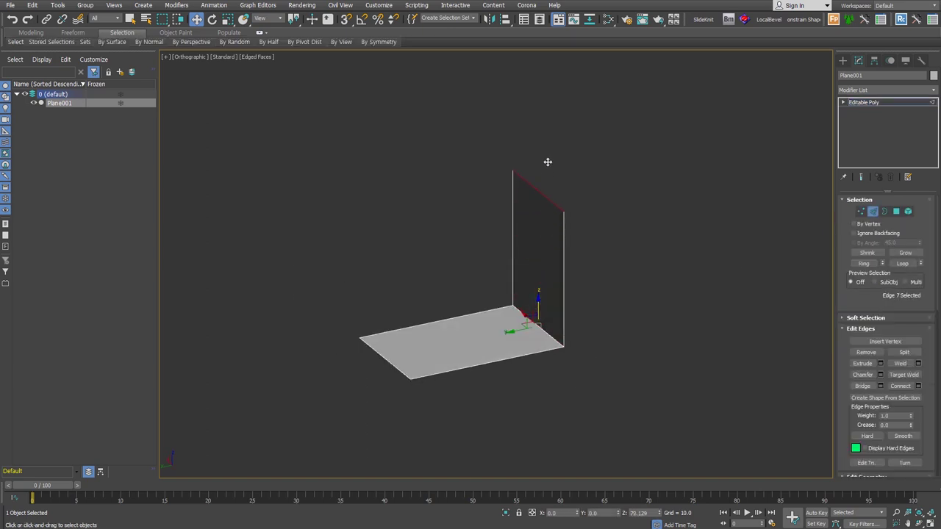
{"action": "left_click", "coordinate": [616, 315]}
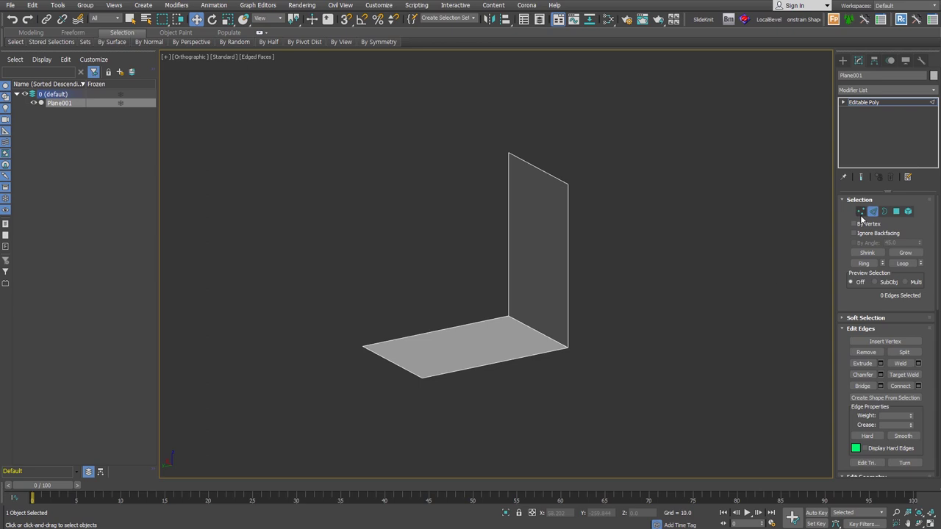
{"action": "key", "text": "ctrl+t"}
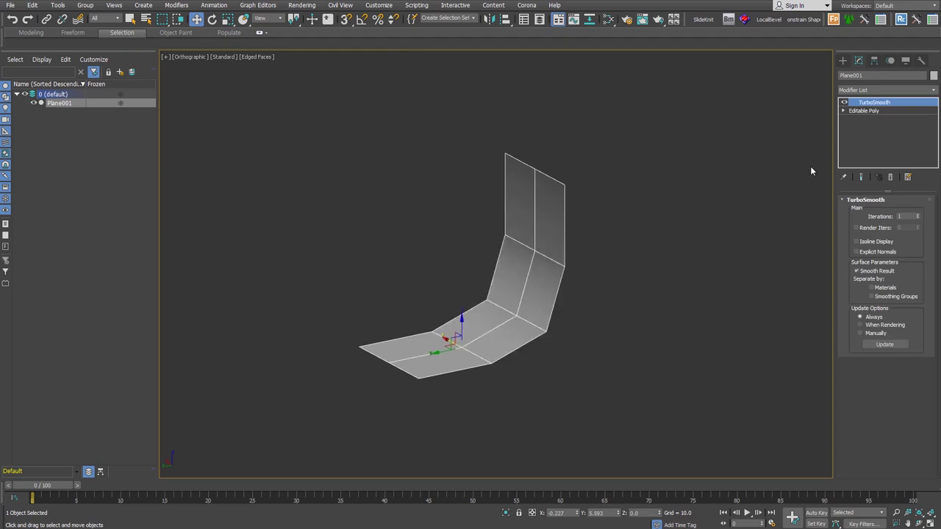
Step: Return to Editable Poly with Show End Result on and edit edges of the bent plane
{"action": "left_click", "coordinate": [869, 112]}
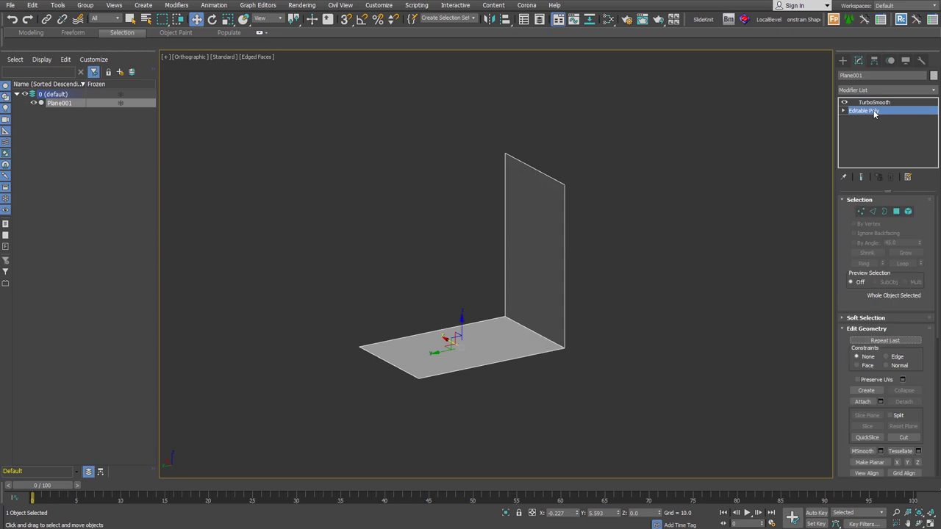
{"action": "left_click", "coordinate": [861, 177]}
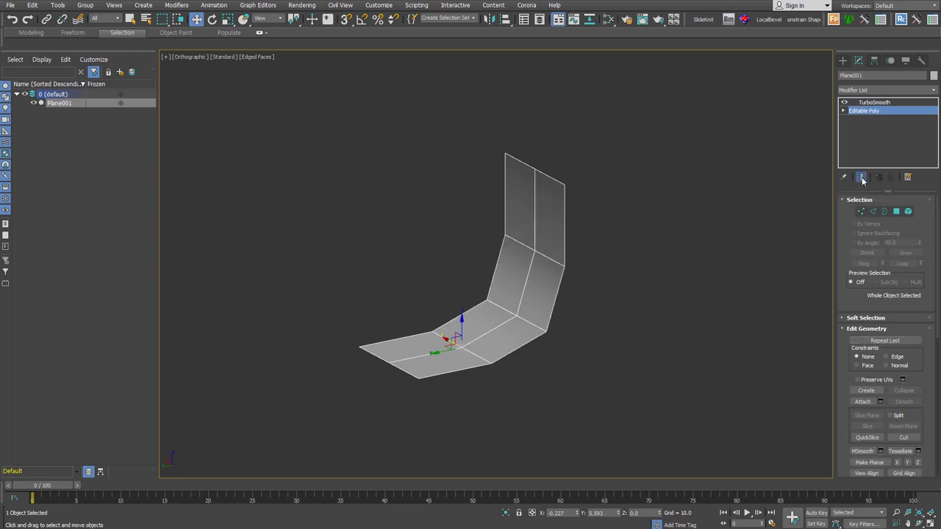
{"action": "left_click", "coordinate": [872, 211]}
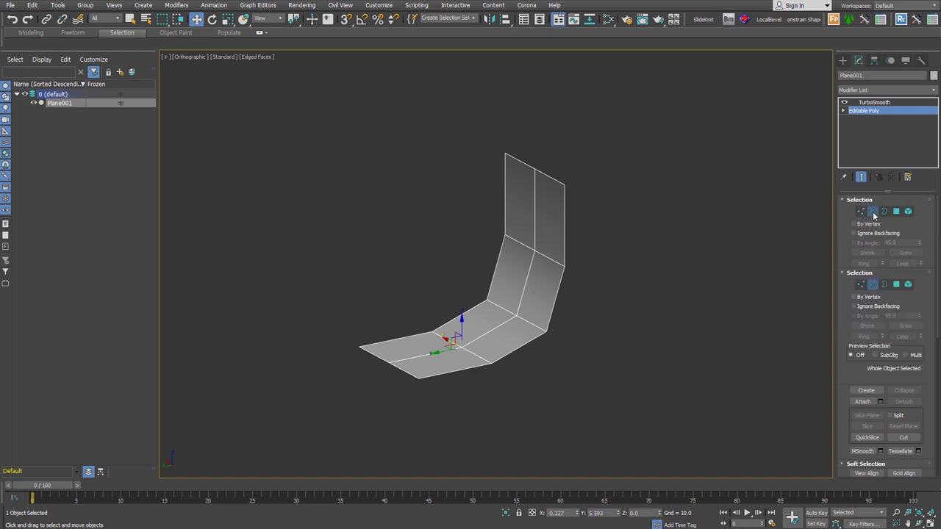
{"action": "mouse_move", "coordinate": [698, 358]}
{"action": "middle_mouse_down", "text": "alt"}
{"action": "mouse_move", "coordinate": [581, 346]}
{"action": "mouse_move", "coordinate": [608, 330]}
{"action": "mouse_move", "coordinate": [617, 347]}
{"action": "mouse_move", "coordinate": [579, 307]}
{"action": "middle_mouse_up", "text": "alt"}
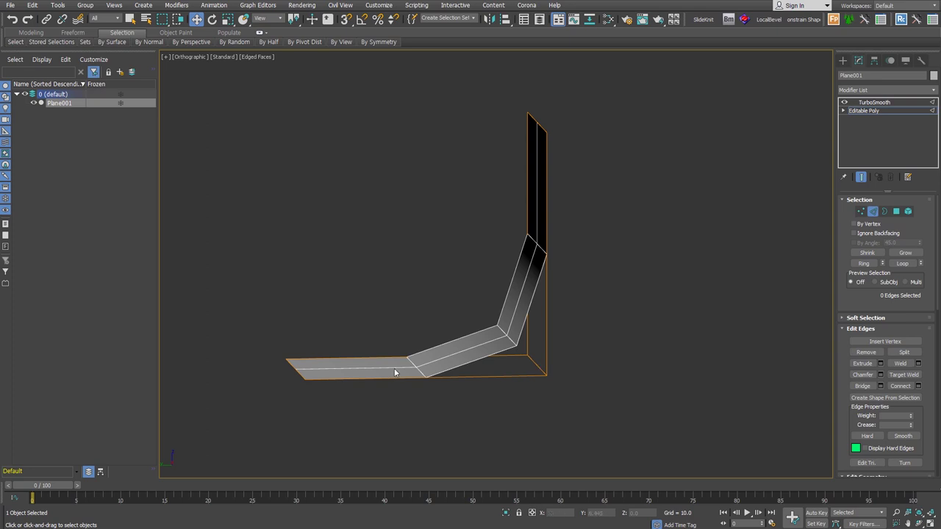
Step: Set TurboSmooth Iterations to 2, then return to Editable Poly edge editing
{"action": "left_click", "coordinate": [874, 102]}
{"action": "left_click", "coordinate": [918, 215]}
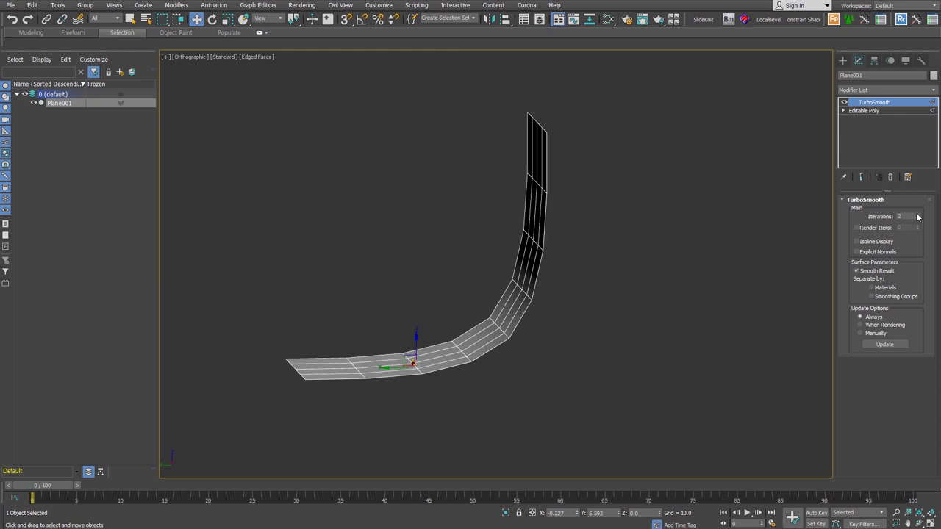
{"action": "left_click", "coordinate": [891, 111]}
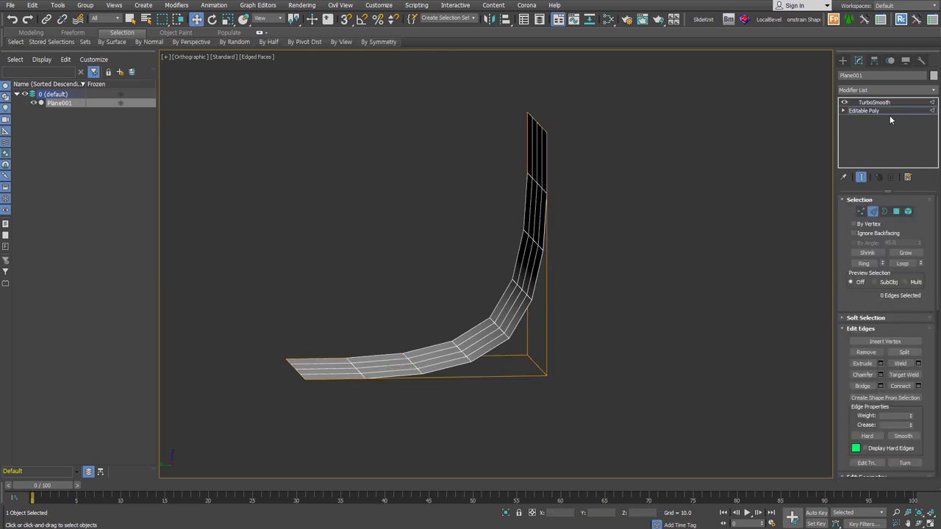
Step: Try moving the corner edge and undo it, then connect the wall's two upper edges
{"action": "left_click", "coordinate": [533, 365]}
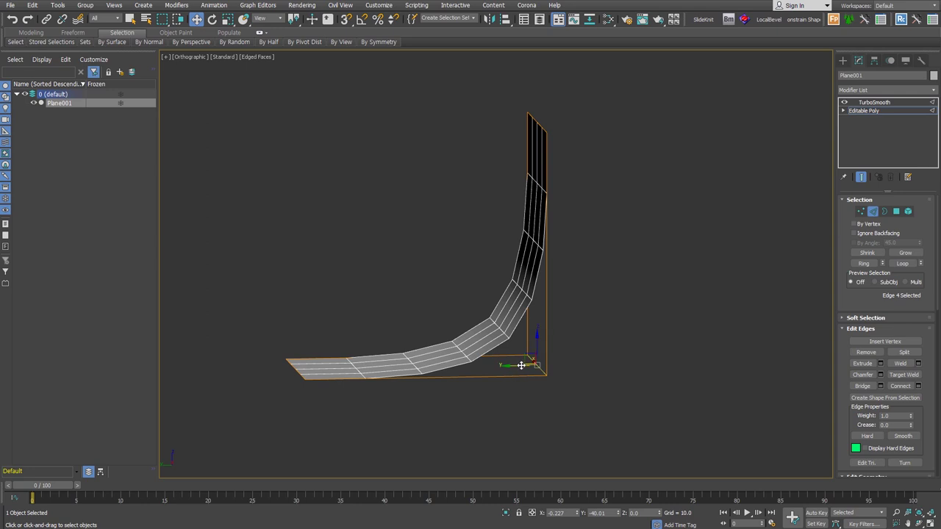
{"action": "left_click_drag", "start_coordinate": [510, 367], "coordinate": [408, 371]}
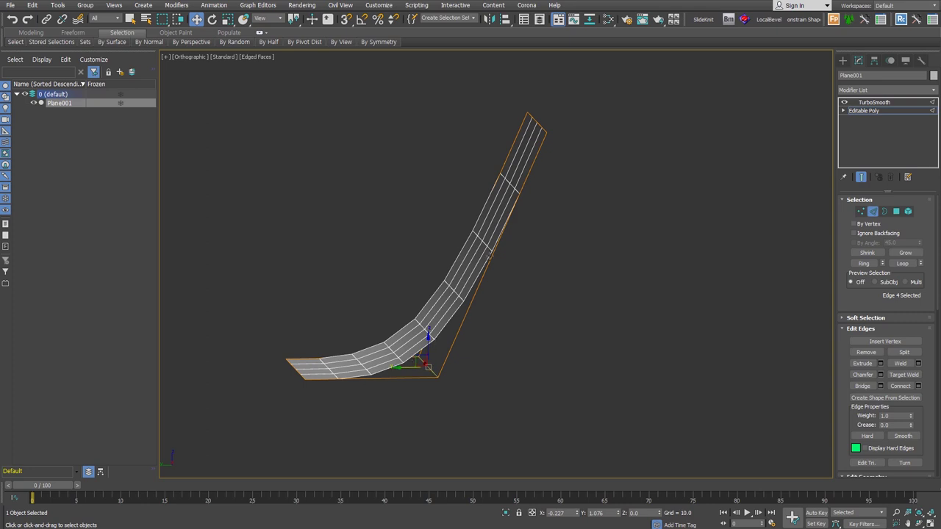
{"action": "mouse_move", "coordinate": [403, 361]}
{"action": "left_mouse_down"}
{"action": "mouse_move", "coordinate": [552, 361]}
{"action": "mouse_move", "coordinate": [598, 336]}
{"action": "mouse_move", "coordinate": [660, 339]}
{"action": "mouse_move", "coordinate": [683, 363]}
{"action": "left_mouse_up"}
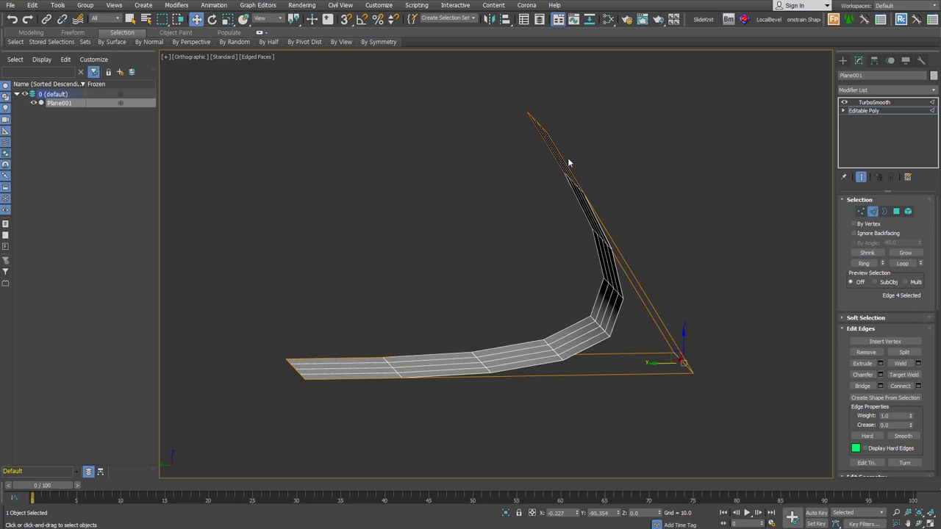
{"action": "key", "text": "ctrl+z"}
{"action": "key", "text": "ctrl+z"}
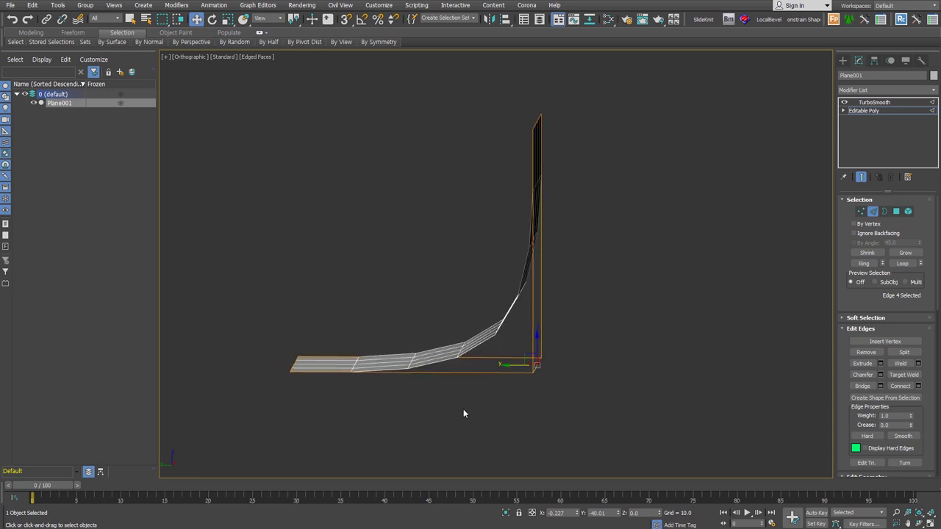
{"action": "left_click_drag", "start_coordinate": [579, 251], "coordinate": [517, 238]}
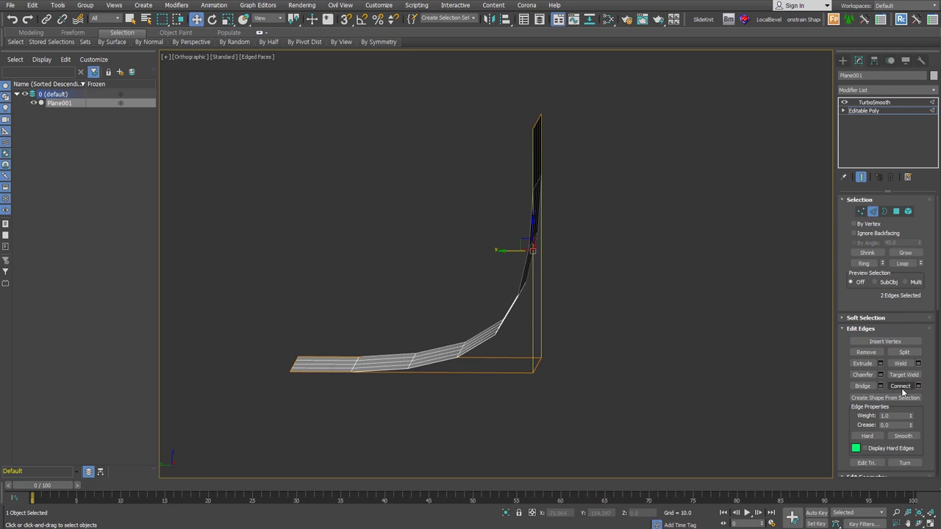
{"action": "left_click", "coordinate": [901, 387]}
Step: Connect the two edges on the bottom part with a new loop near the bend
{"action": "middle_click_drag", "start_coordinate": [576, 164], "coordinate": [543, 206], "text": "alt"}
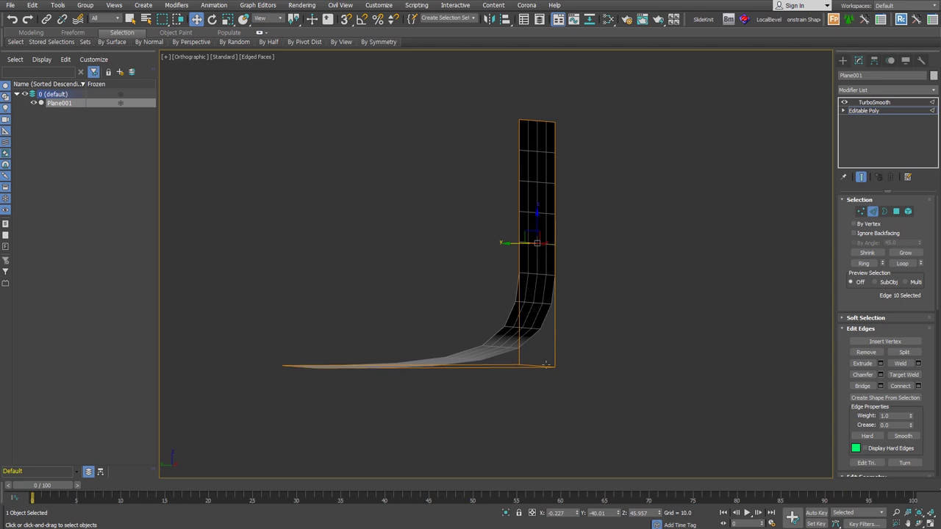
{"action": "middle_click_drag", "start_coordinate": [294, 364], "coordinate": [527, 377], "text": "alt"}
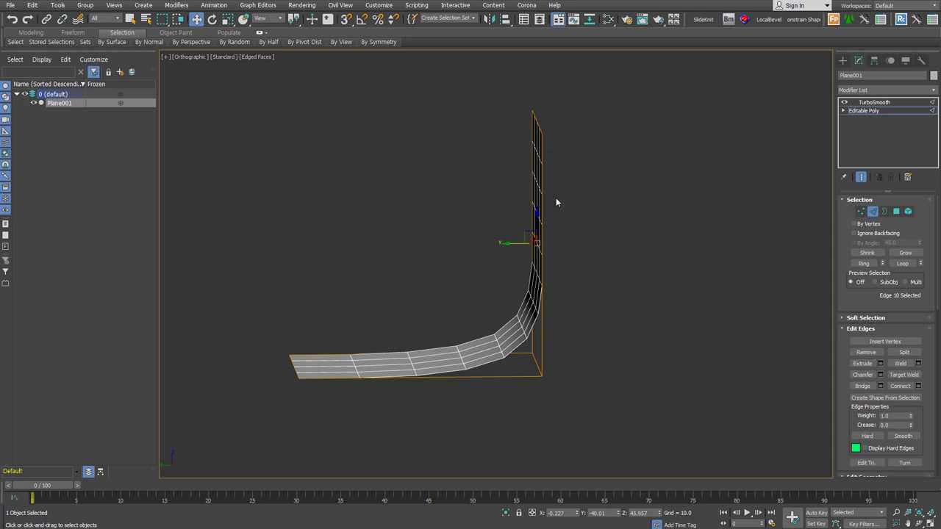
{"action": "left_click_drag", "start_coordinate": [434, 392], "coordinate": [395, 321]}
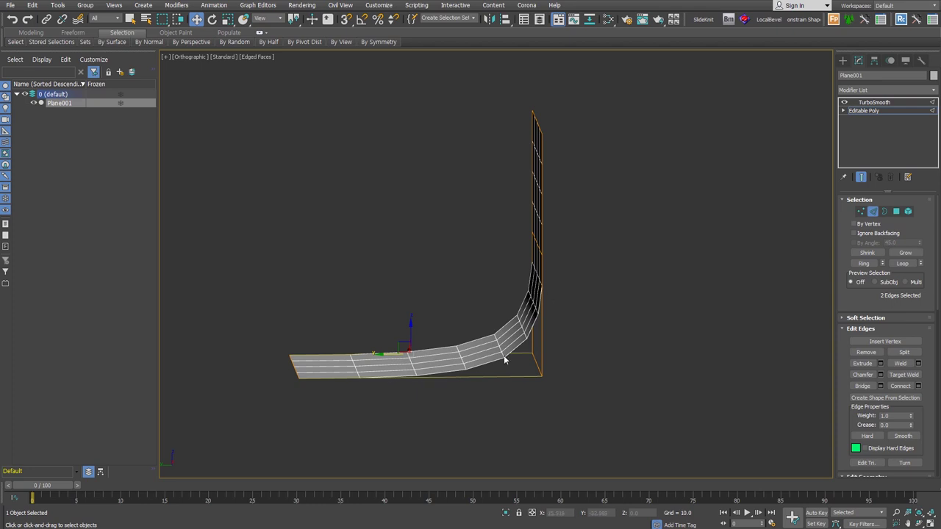
{"action": "left_click", "coordinate": [898, 386]}
{"action": "middle_click_drag", "start_coordinate": [623, 414], "coordinate": [505, 363], "text": "alt"}
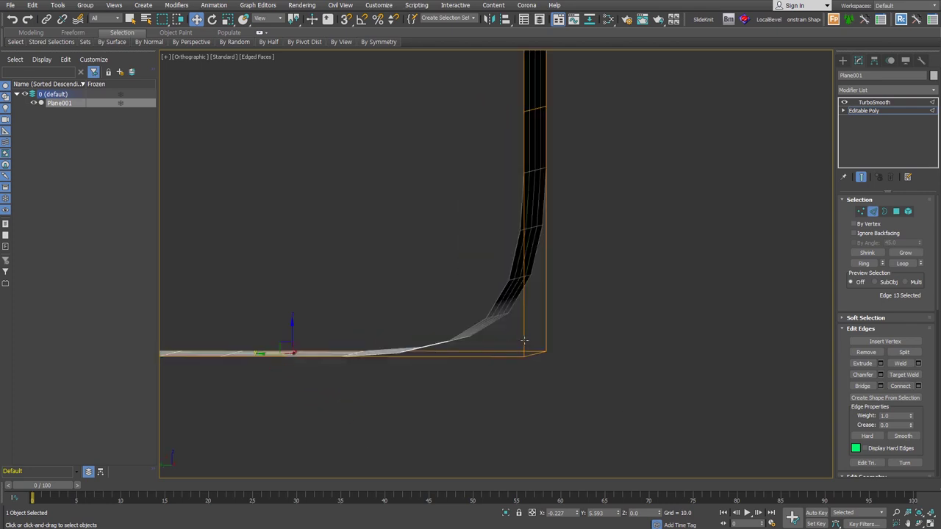
Step: Extrude the corner edge at the bend with a width of 1.35
{"action": "scroll", "coordinate": [523, 340], "scroll_direction": "up", "scroll_amount": 3}
{"action": "scroll", "coordinate": [537, 364], "scroll_direction": "up", "scroll_amount": 2}
{"action": "left_click", "coordinate": [535, 333]}
{"action": "right_click", "coordinate": [535, 333]}
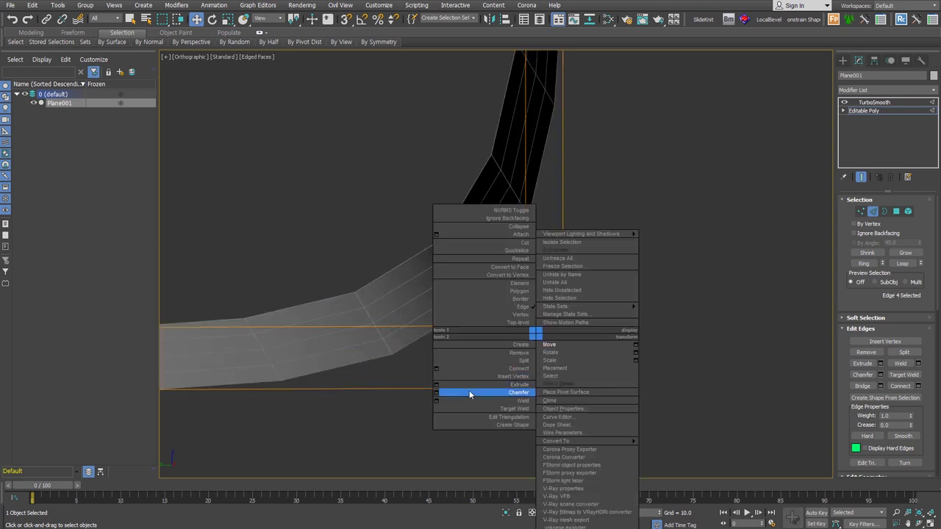
{"action": "left_click", "coordinate": [436, 384]}
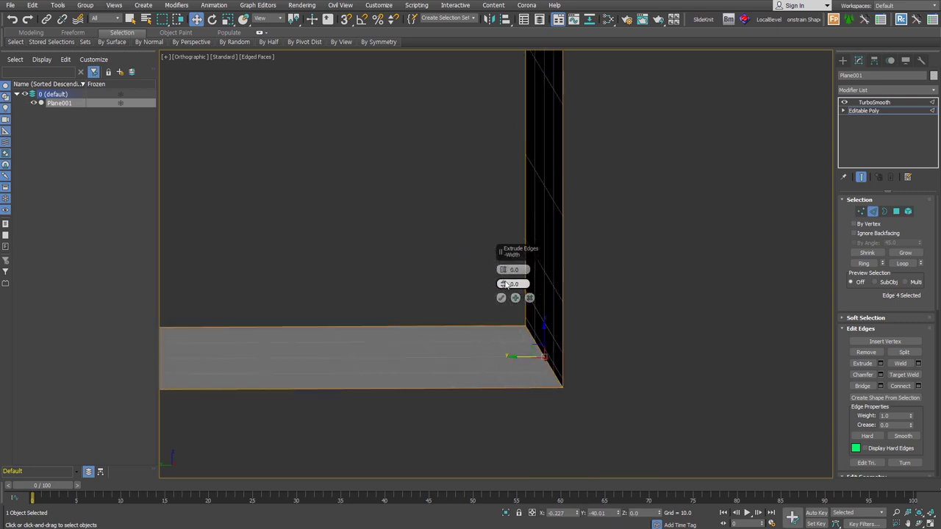
{"action": "left_click_drag", "start_coordinate": [502, 284], "coordinate": [502, 265]}
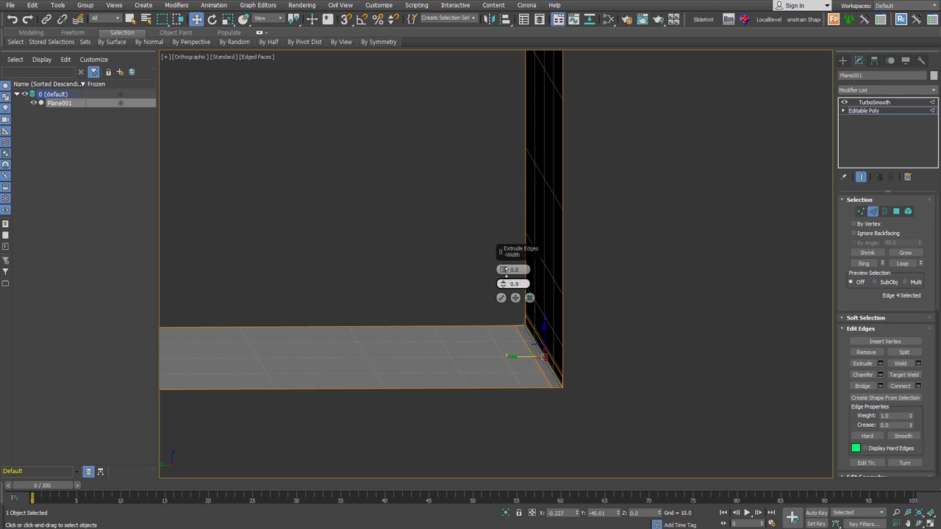
Step: Delete the TurboSmooth modifier from the plane
{"action": "scroll", "coordinate": [540, 297], "scroll_direction": "up", "scroll_amount": 2}
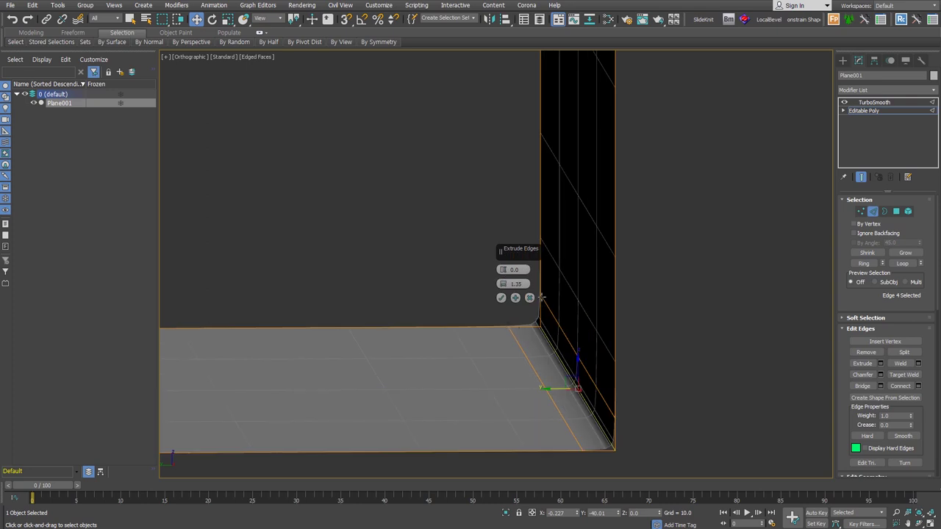
{"action": "scroll", "coordinate": [620, 291], "scroll_direction": "down", "scroll_amount": 3}
{"action": "left_click", "coordinate": [875, 103]}
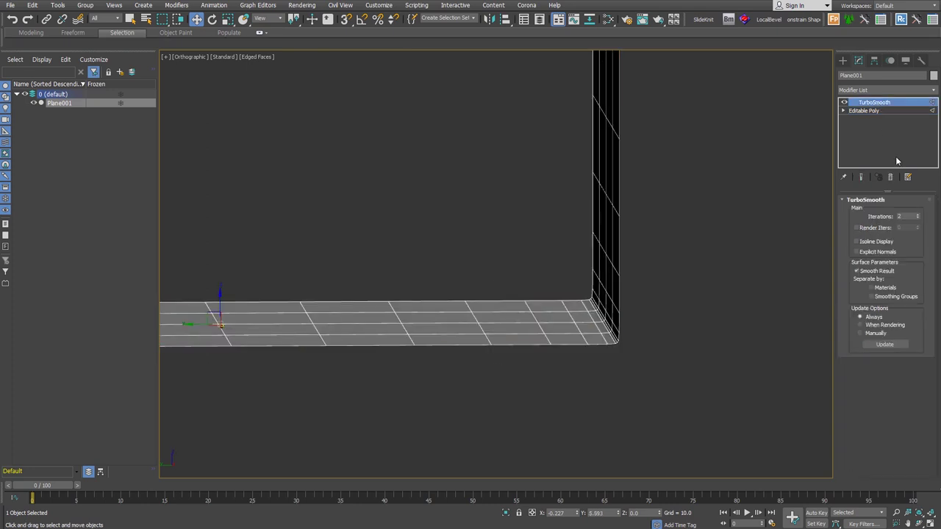
{"action": "left_click", "coordinate": [891, 177]}
Step: Deselect all edges and draw a new 2x2-segment plane in the empty scene
{"action": "mouse_move", "coordinate": [713, 293]}
{"action": "middle_mouse_down", "text": "alt"}
{"action": "mouse_move", "coordinate": [638, 325]}
{"action": "mouse_move", "coordinate": [671, 355]}
{"action": "middle_mouse_up", "text": "alt"}
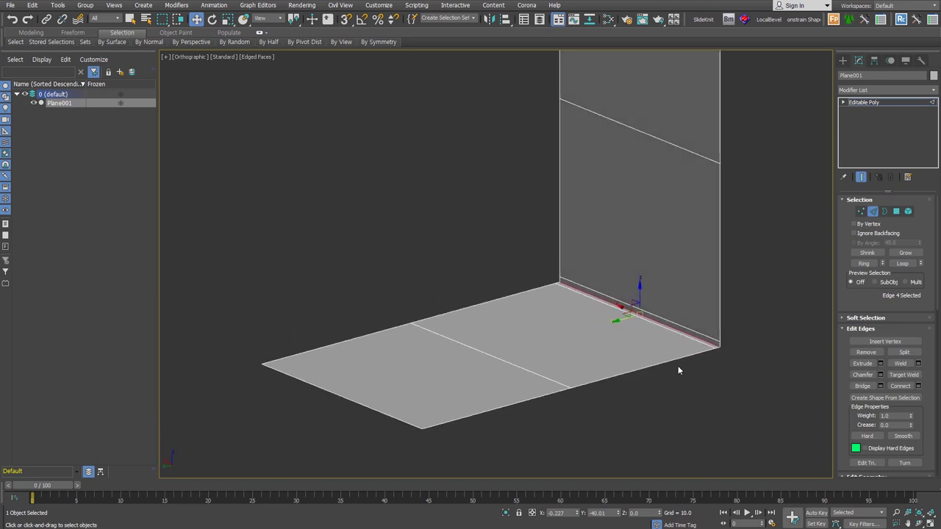
{"action": "scroll", "coordinate": [619, 299], "scroll_direction": "up", "scroll_amount": 3}
{"action": "left_click", "coordinate": [618, 299]}
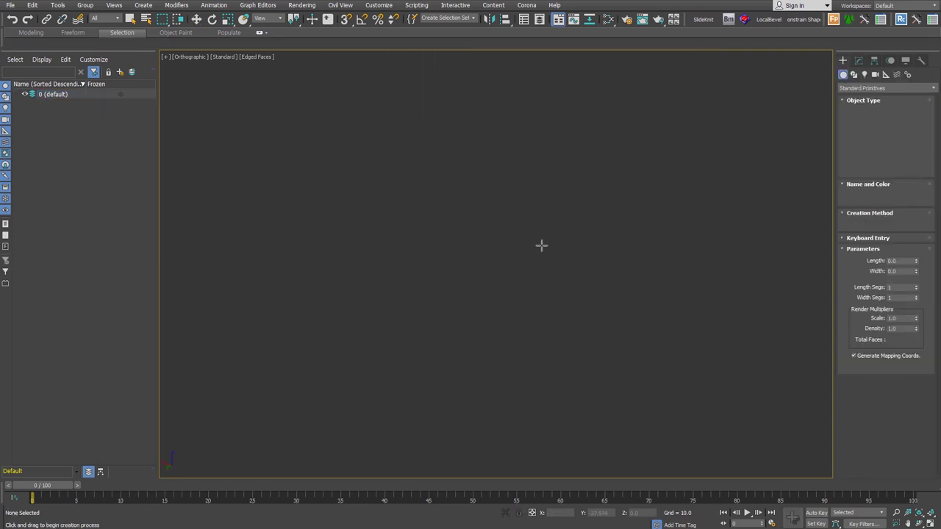
{"action": "left_click_drag", "start_coordinate": [539, 251], "coordinate": [637, 388]}
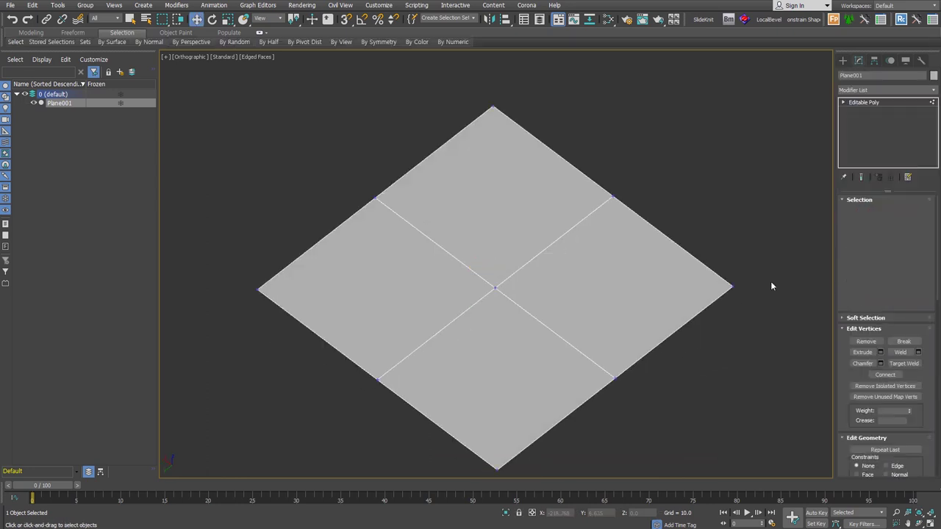
Step: Chamfer the plane's centre vertex into an octagon
{"action": "left_click_drag", "start_coordinate": [488, 89], "coordinate": [521, 159], "text": "ctrl"}
{"action": "left_click_drag", "start_coordinate": [456, 434], "coordinate": [555, 486], "text": "ctrl"}
{"action": "left_click", "coordinate": [863, 363]}
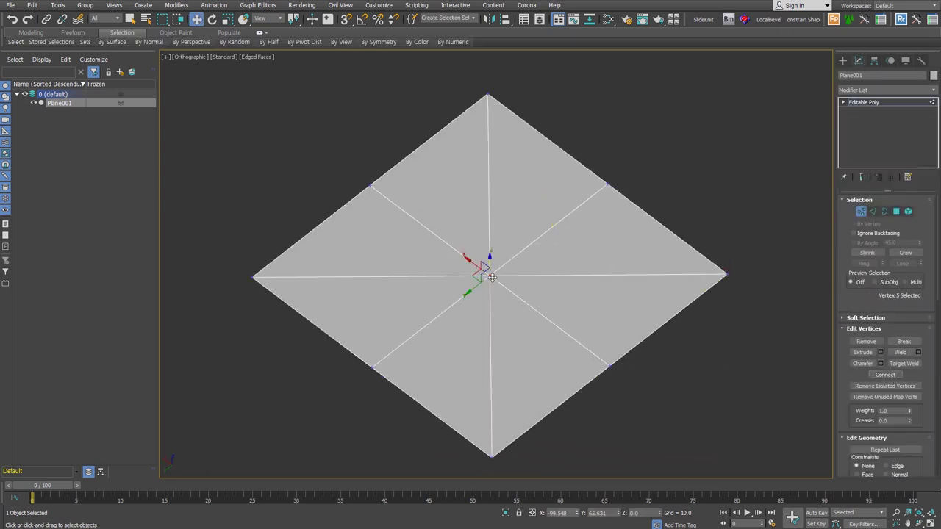
{"action": "left_click_drag", "start_coordinate": [487, 275], "coordinate": [504, 207]}
Step: Extrude the centre octagon polygon upward into a tube and delete its top face
{"action": "left_click", "coordinate": [896, 211], "text": "ctrl"}
{"action": "middle_click_drag", "start_coordinate": [486, 279], "coordinate": [502, 311], "text": "alt"}
{"action": "right_click", "coordinate": [489, 288]}
{"action": "left_click", "coordinate": [441, 307]}
{"action": "mouse_move", "coordinate": [485, 287]}
{"action": "left_mouse_down"}
{"action": "mouse_move", "coordinate": [526, 220]}
{"action": "mouse_move", "coordinate": [497, 157]}
{"action": "left_mouse_up"}
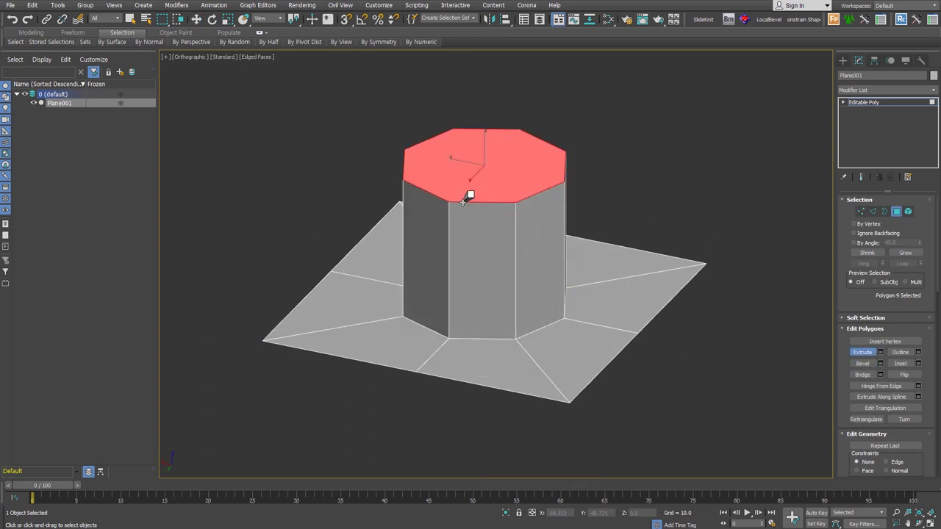
{"action": "key", "text": "Delete"}
Step: Add TurboSmooth, show the end result, edit edges and make the mesh see-through
{"action": "key", "text": "ctrl+t"}
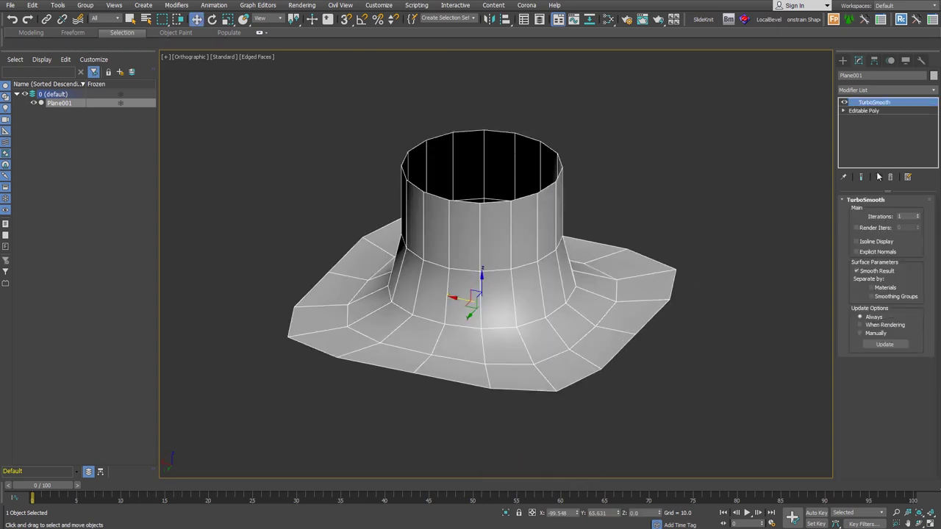
{"action": "left_click", "coordinate": [863, 110]}
{"action": "left_click", "coordinate": [861, 177]}
{"action": "left_click", "coordinate": [873, 212]}
{"action": "key", "text": "alt+x"}
Step: Extrude the tube's base edge loops with width 13.411 to tighten the flange corner
{"action": "mouse_move", "coordinate": [696, 354]}
{"action": "middle_mouse_down", "text": "alt"}
{"action": "mouse_move", "coordinate": [579, 337]}
{"action": "mouse_move", "coordinate": [587, 355]}
{"action": "middle_mouse_up", "text": "alt"}
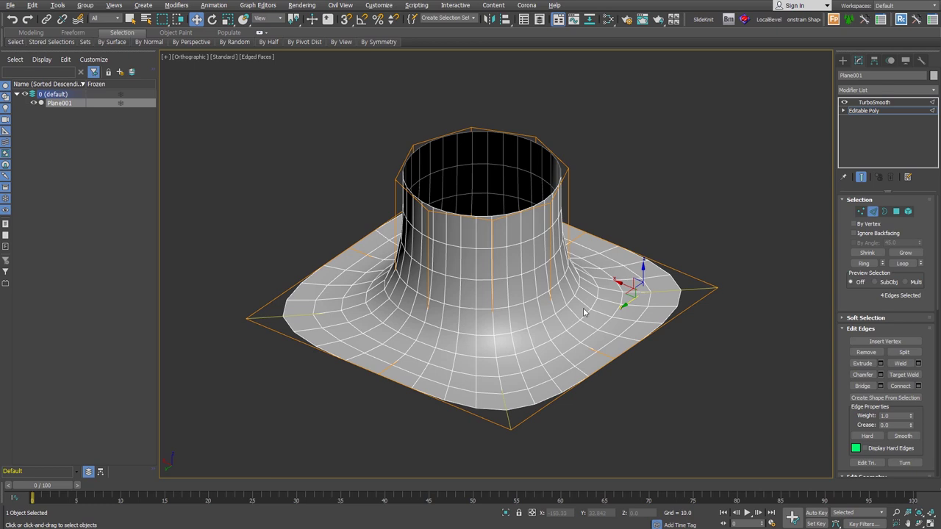
{"action": "left_click", "coordinate": [560, 317], "text": "ctrl"}
{"action": "key", "text": "shift+e"}
{"action": "left_click_drag", "start_coordinate": [503, 284], "coordinate": [508, 272]}
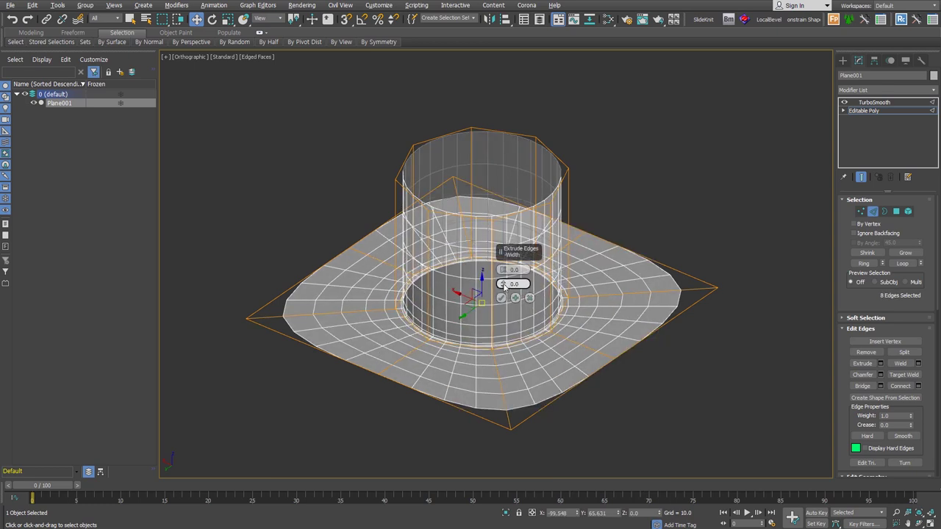
{"action": "mouse_move", "coordinate": [570, 313]}
{"action": "middle_mouse_down", "text": "alt"}
{"action": "mouse_move", "coordinate": [591, 310]}
{"action": "mouse_move", "coordinate": [606, 348]}
{"action": "mouse_move", "coordinate": [599, 379]}
{"action": "middle_mouse_up", "text": "alt"}
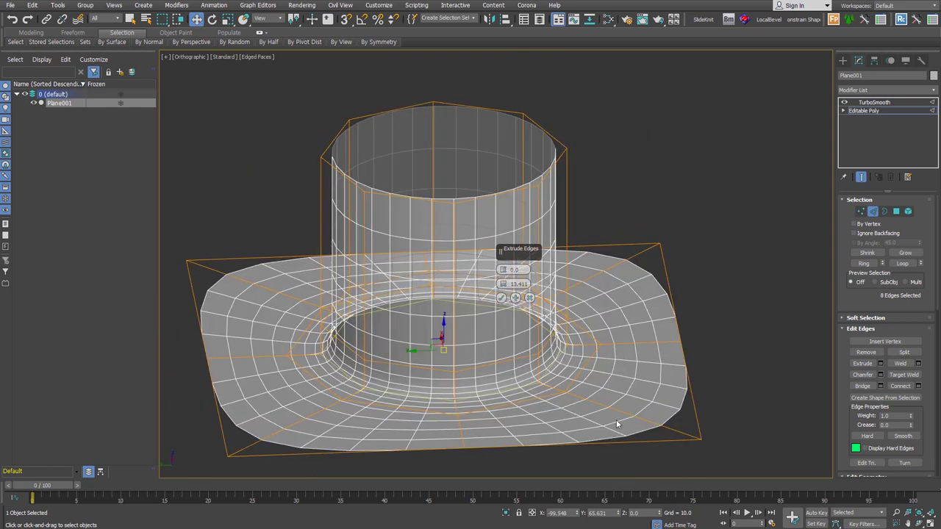
{"action": "middle_click_drag", "start_coordinate": [697, 374], "coordinate": [519, 309], "text": "alt"}
Step: Select a face strip across the base and tube wall, invert, and delete the rest
{"action": "key", "text": "4"}
{"action": "left_click", "coordinate": [498, 357]}
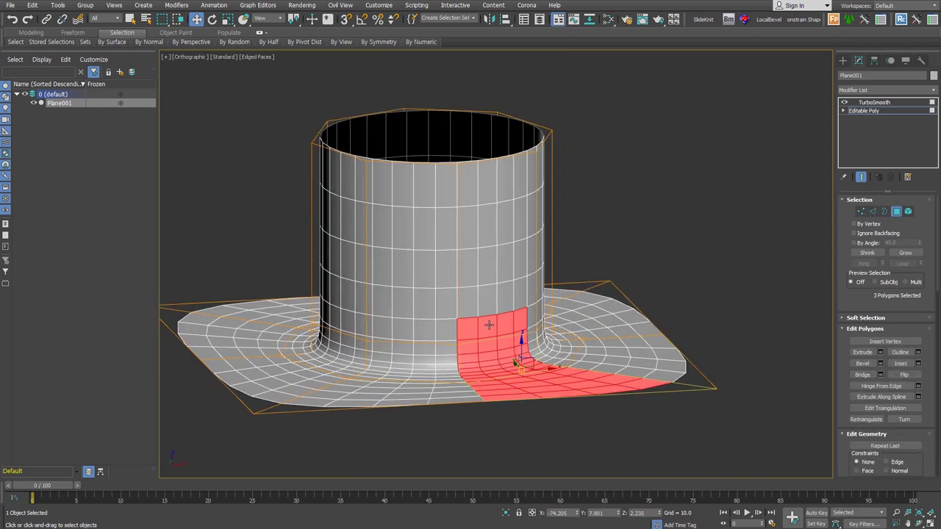
{"action": "middle_click_drag", "start_coordinate": [498, 356], "coordinate": [496, 388], "text": "alt"}
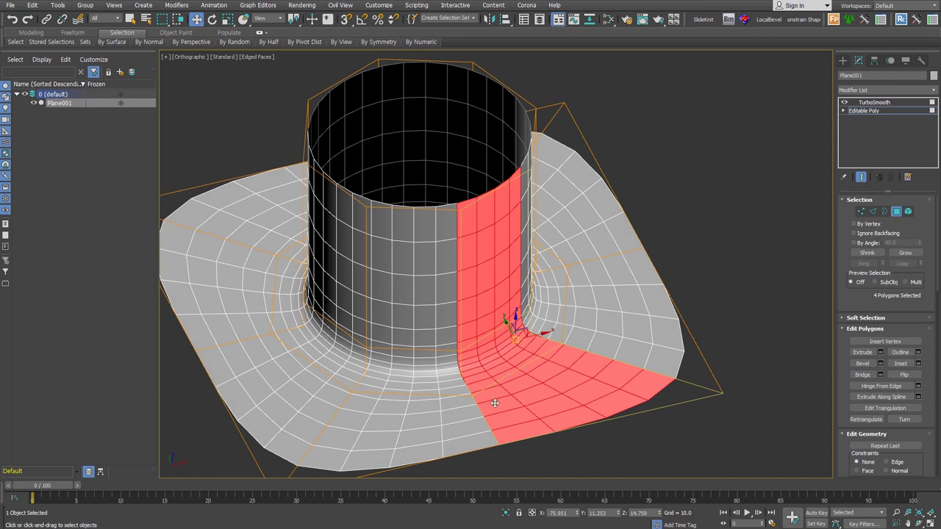
{"action": "key", "text": "ctrl+i"}
{"action": "key", "text": "Delete"}
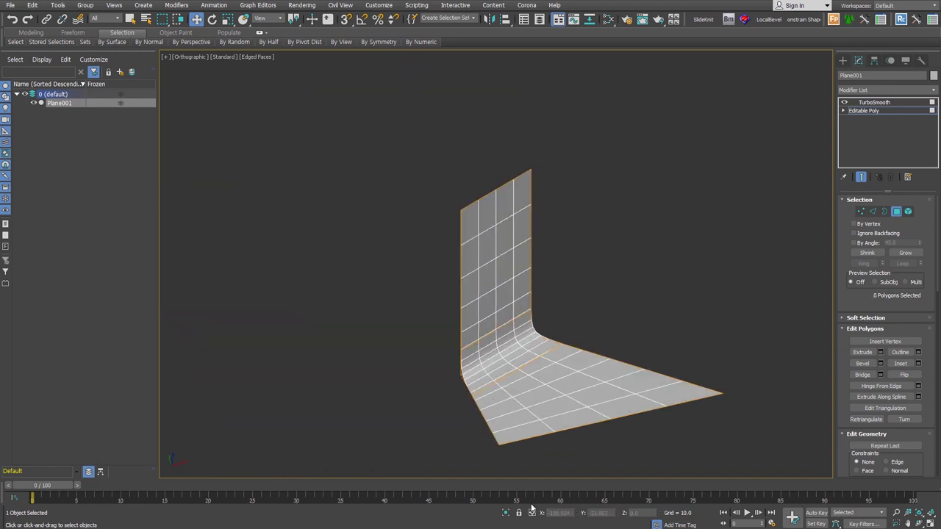
Step: View the L-shaped section side-on, exit polygon mode and select TurboSmooth
{"action": "mouse_move", "coordinate": [549, 477]}
{"action": "middle_mouse_down", "text": "alt"}
{"action": "mouse_move", "coordinate": [530, 414]}
{"action": "mouse_move", "coordinate": [536, 351]}
{"action": "mouse_move", "coordinate": [533, 368]}
{"action": "mouse_move", "coordinate": [561, 382]}
{"action": "middle_mouse_up", "text": "alt"}
{"action": "scroll", "coordinate": [531, 415], "scroll_direction": "up", "scroll_amount": 5}
{"action": "mouse_move", "coordinate": [657, 343]}
{"action": "middle_mouse_down"}
{"action": "mouse_move", "coordinate": [588, 382]}
{"action": "mouse_move", "coordinate": [536, 395]}
{"action": "middle_mouse_up"}
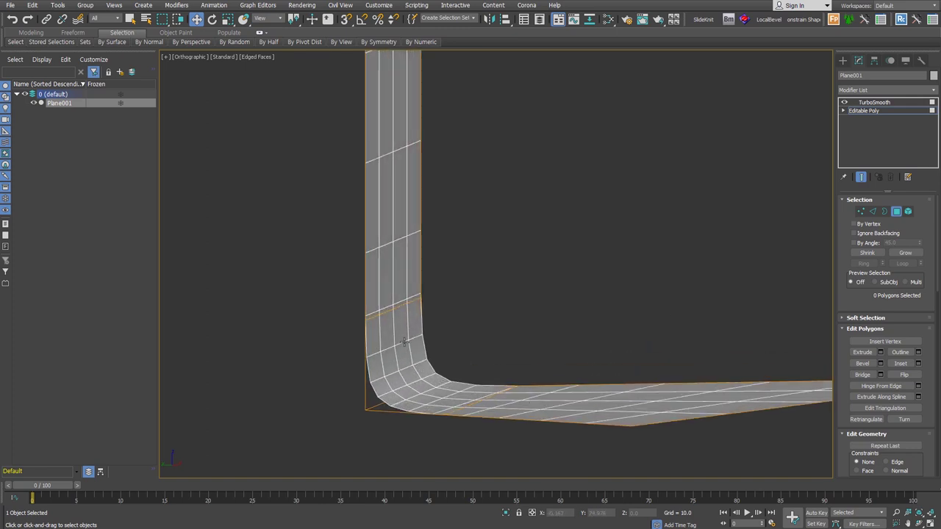
{"action": "middle_click_drag", "start_coordinate": [404, 307], "coordinate": [396, 333], "text": "alt"}
{"action": "scroll", "coordinate": [396, 332], "scroll_direction": "down", "scroll_amount": 2}
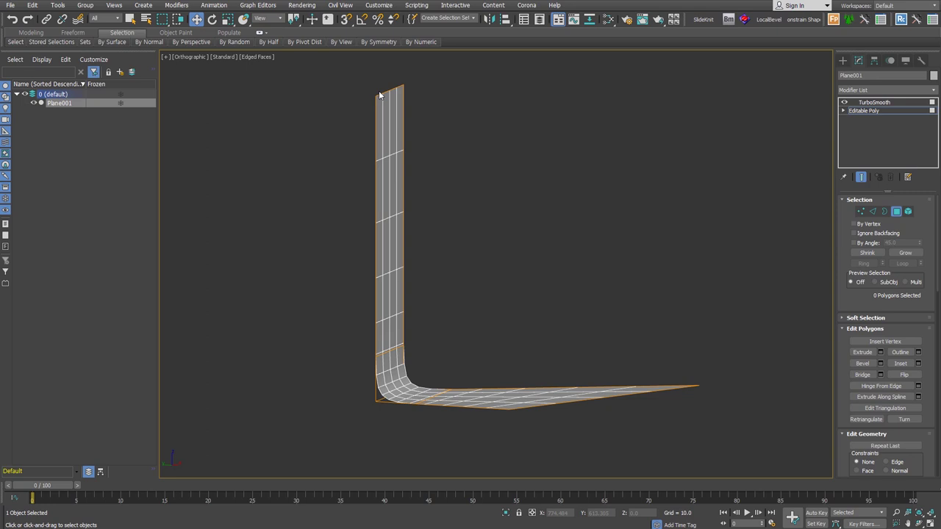
{"action": "left_click", "coordinate": [896, 211]}
{"action": "left_click", "coordinate": [878, 102]}
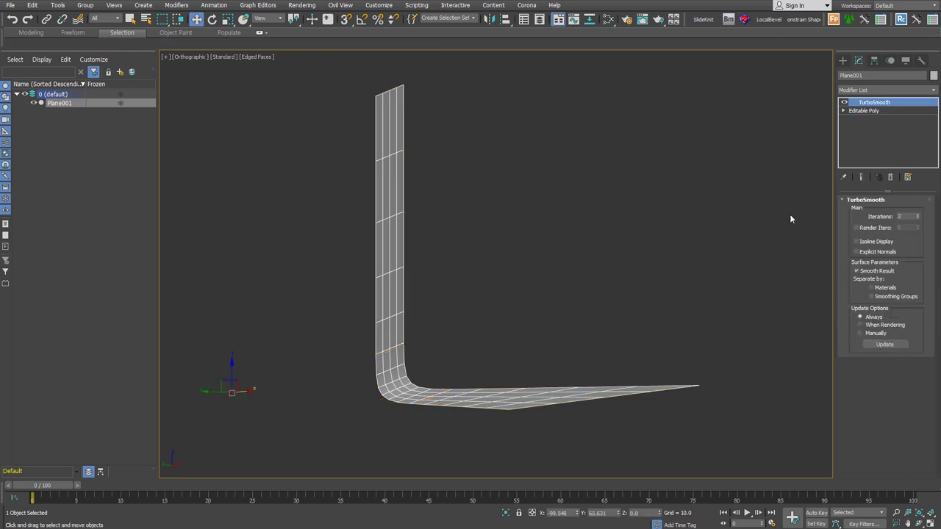